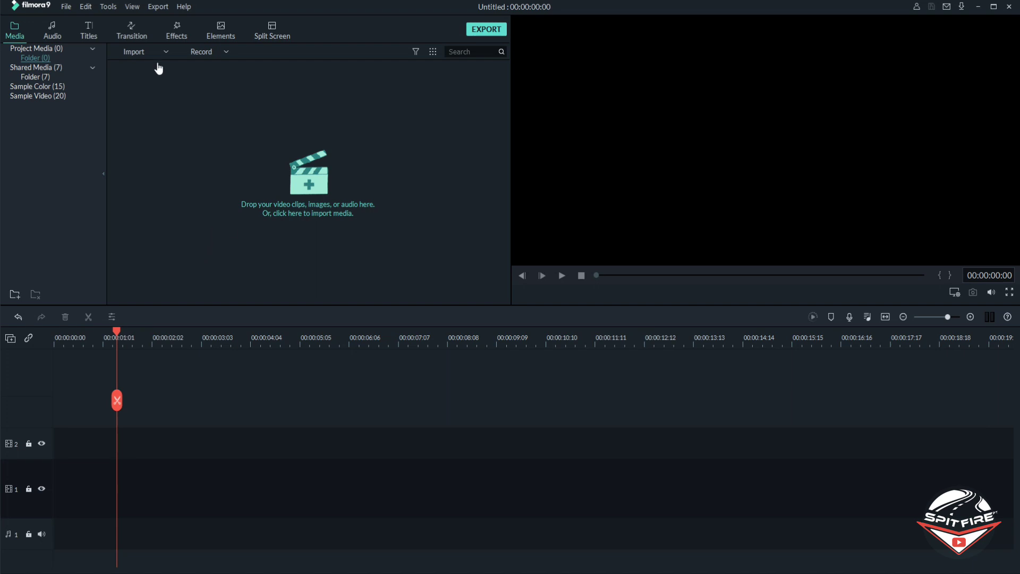
- Import VID_20190517_174138~2-6.mp4, VID_20190517_174500~2-1.mp4 and VID_20190517_174500~2-2.mp4 from the broll folder
left_click(136, 53)
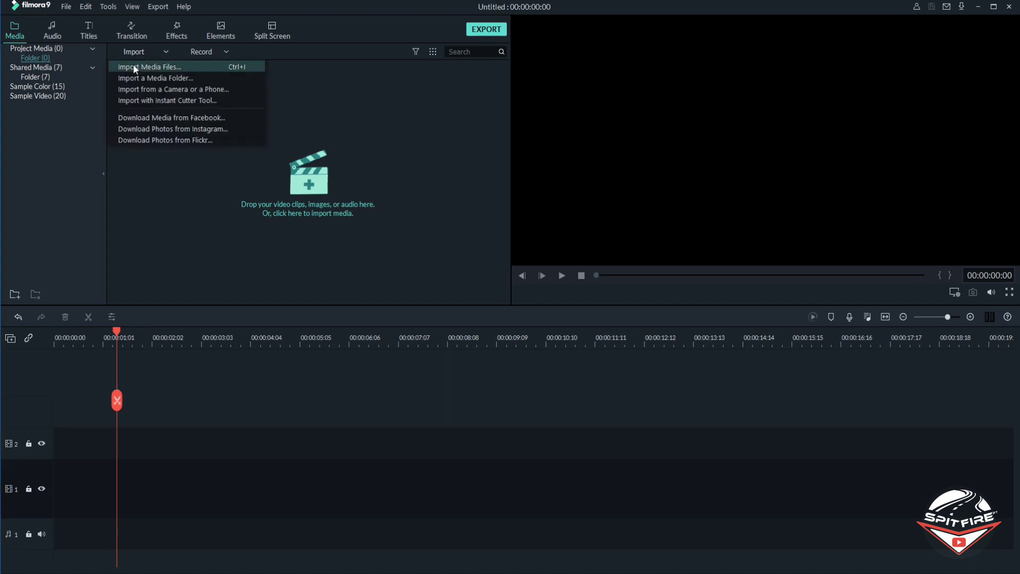
left_click(133, 64)
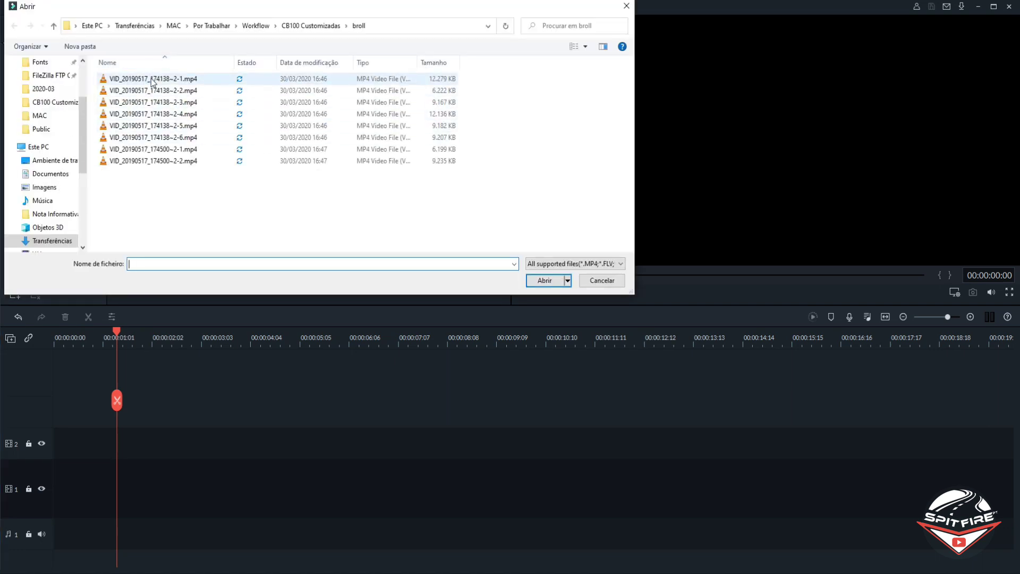
left_click(153, 80)
left_click_drag(250, 134, 248, 170)
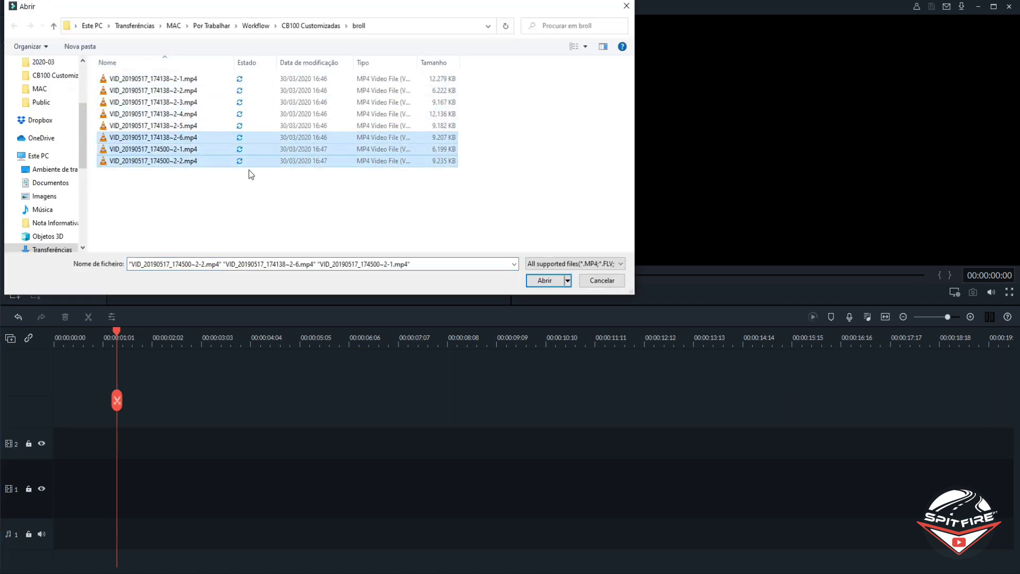
left_click(543, 280)
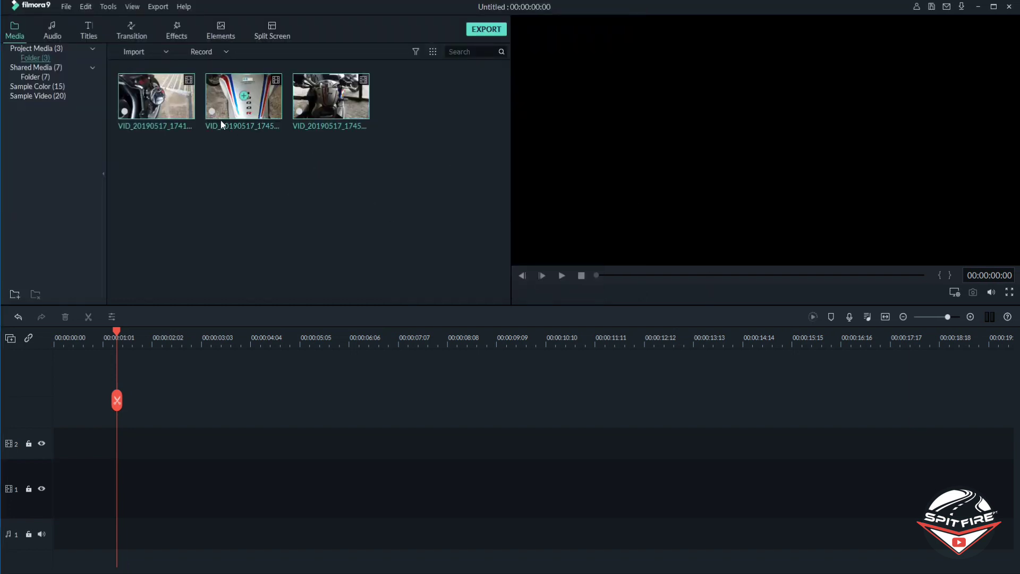
- Place the three imported clips on video track 1 from about 00:00:04:04, and preview the second clip at 00:00:07:19
left_click_drag(247, 109, 256, 487)
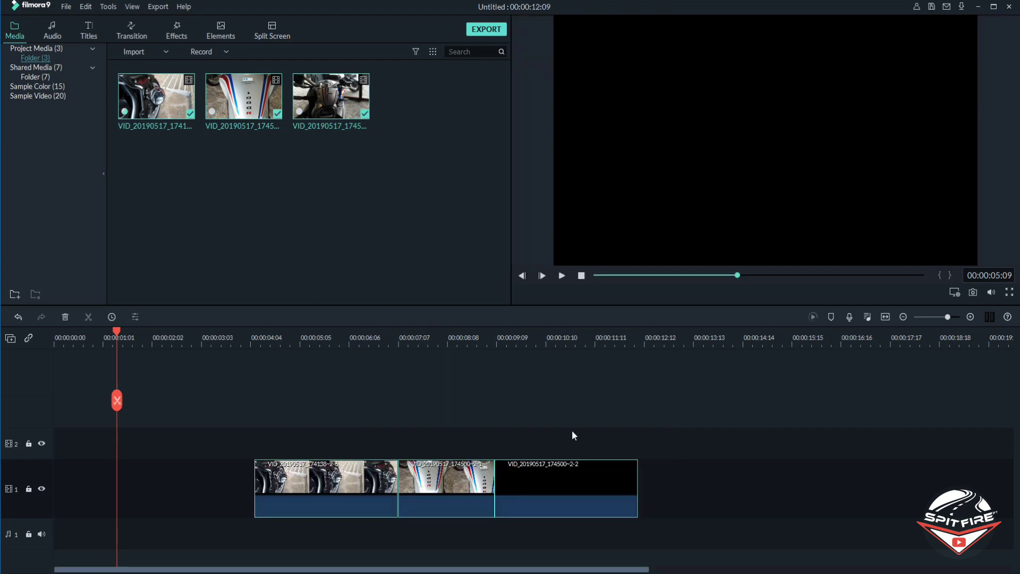
left_click_drag(378, 340, 406, 338)
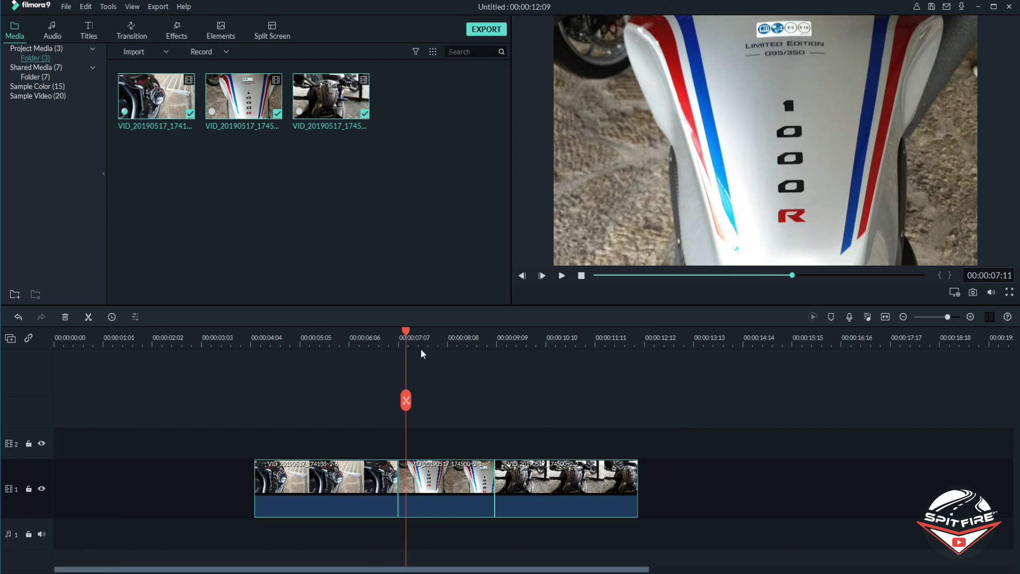
left_click(422, 338)
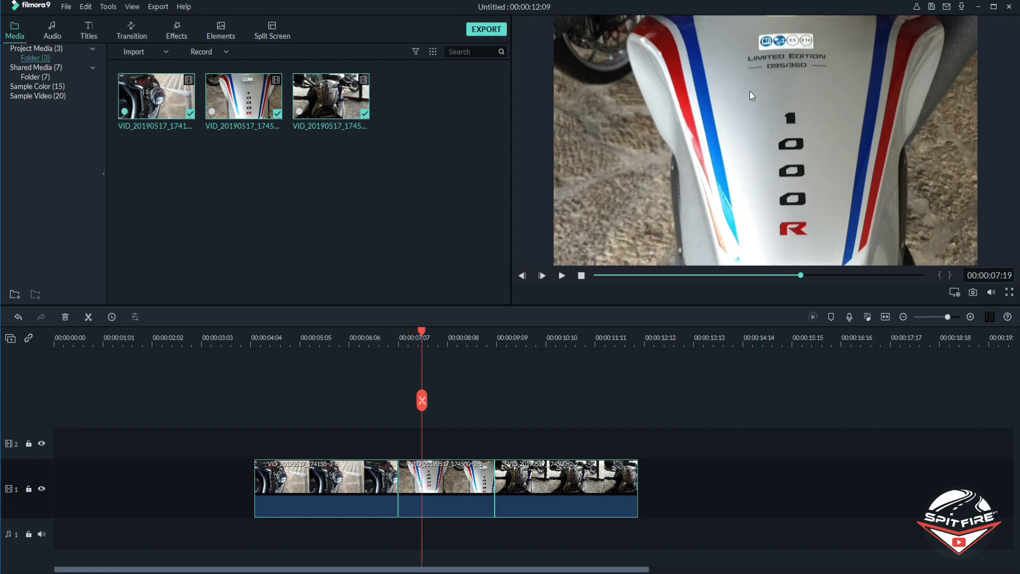
left_click(425, 540)
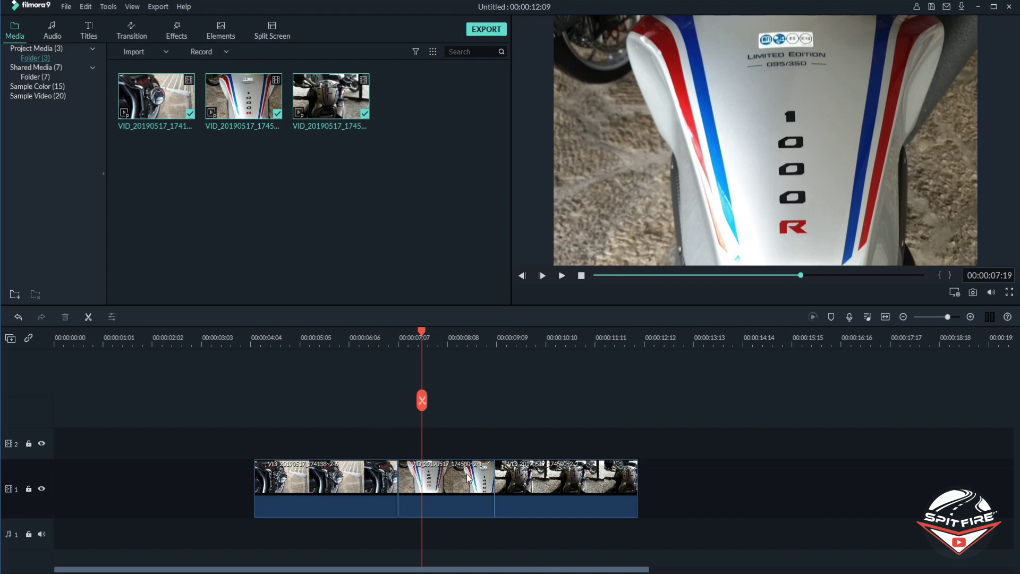
- Open the included LUT effects and look through the available presets
left_click(178, 37)
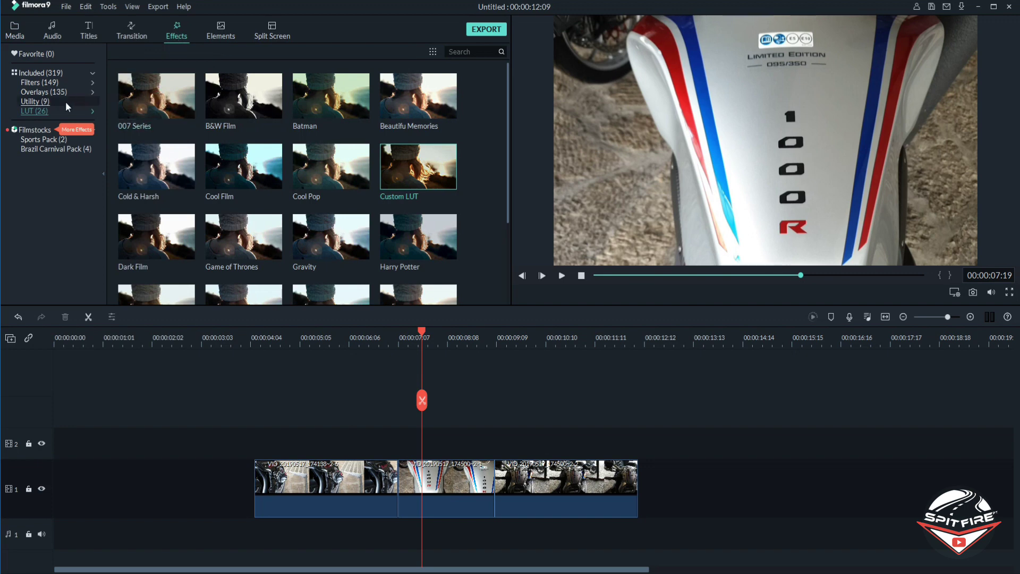
left_click(35, 101)
left_click(33, 111)
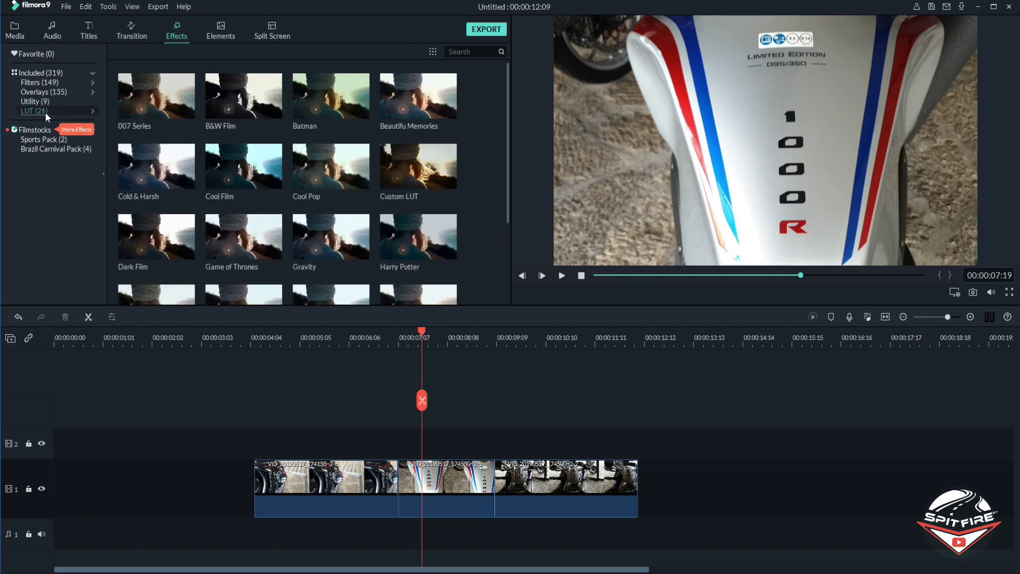
scroll(375, 205, "down", 5)
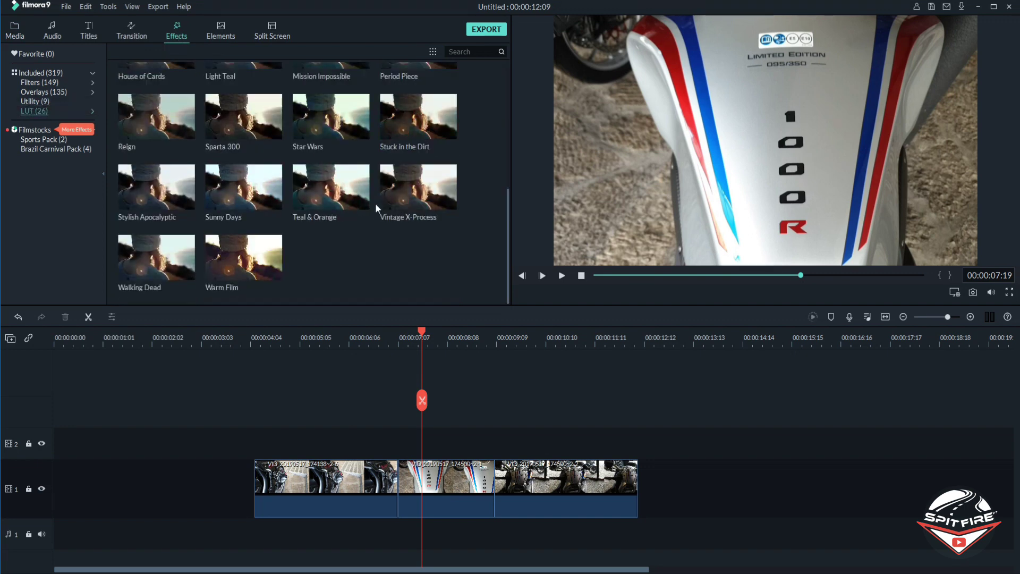
scroll(303, 200, "up", 5)
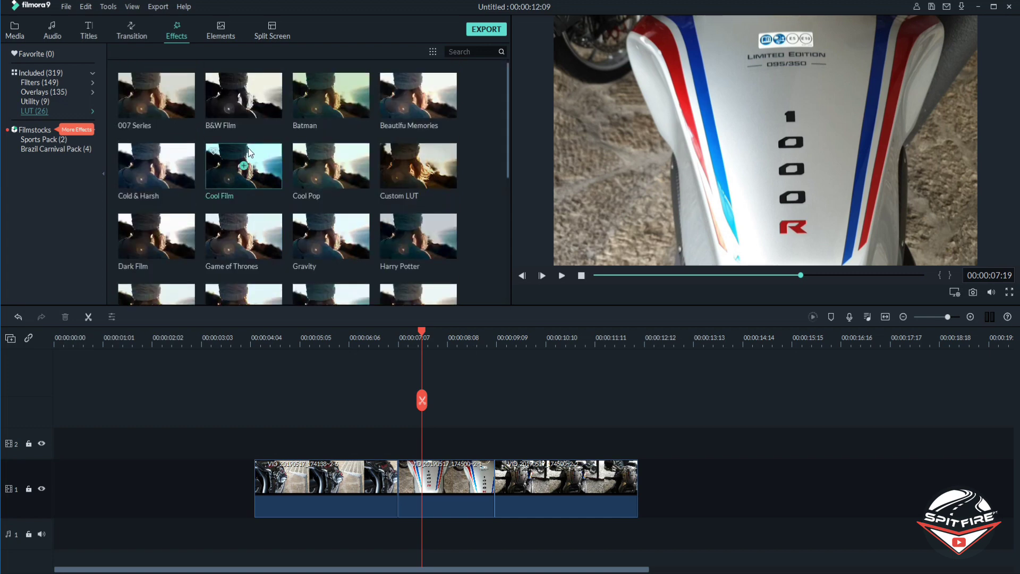
scroll(306, 196, "down", 5)
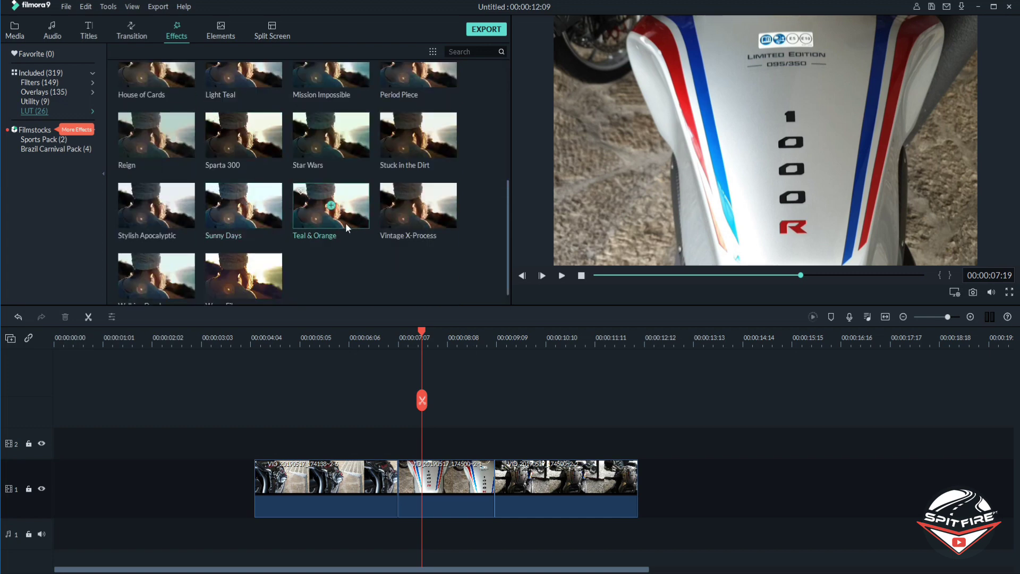
- Add the Teal & Orange LUT on track 2 at the start of the second clip and play that section back
left_click_drag(356, 227, 450, 455)
left_click(402, 341)
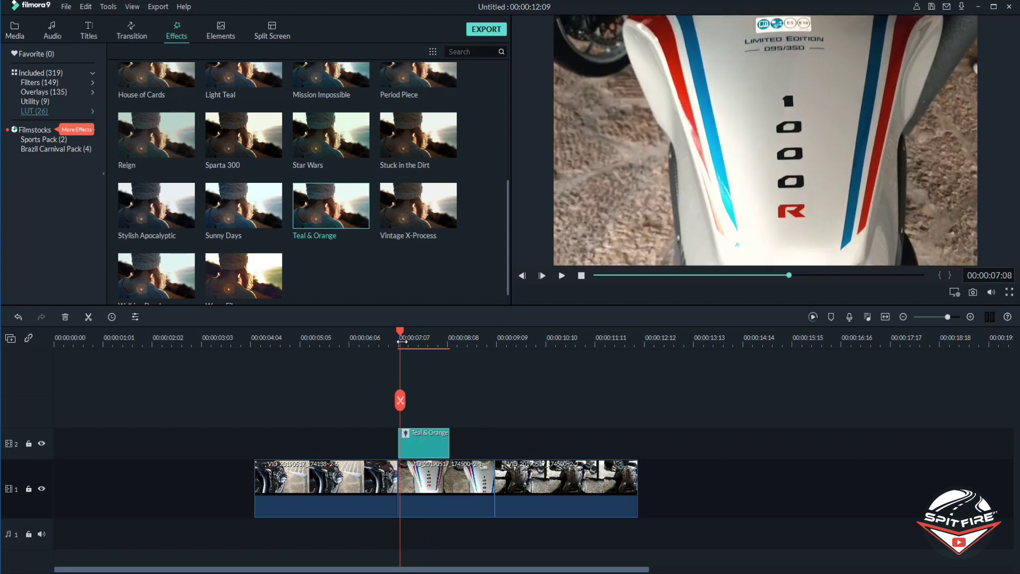
key("space")
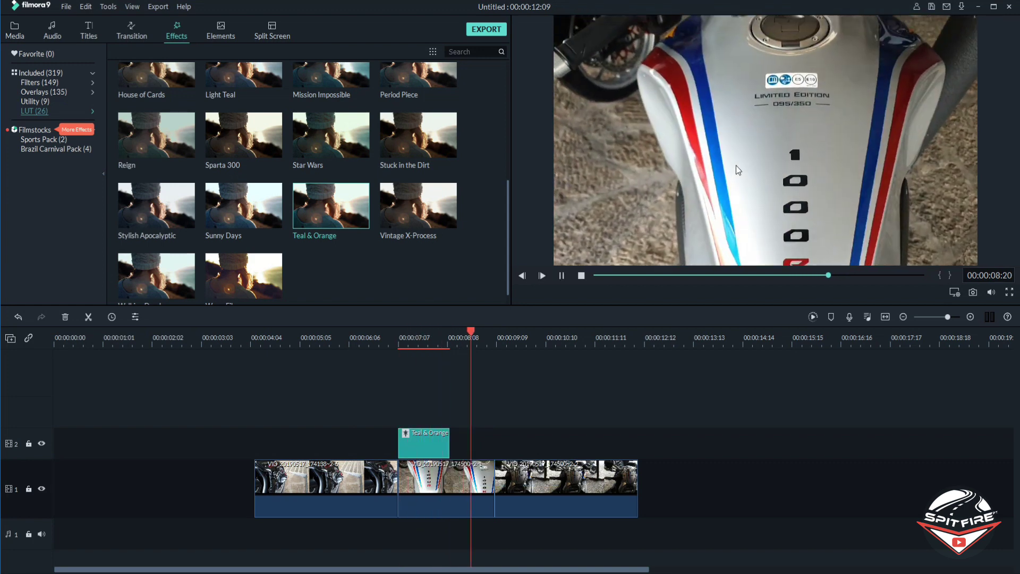
left_click(432, 332)
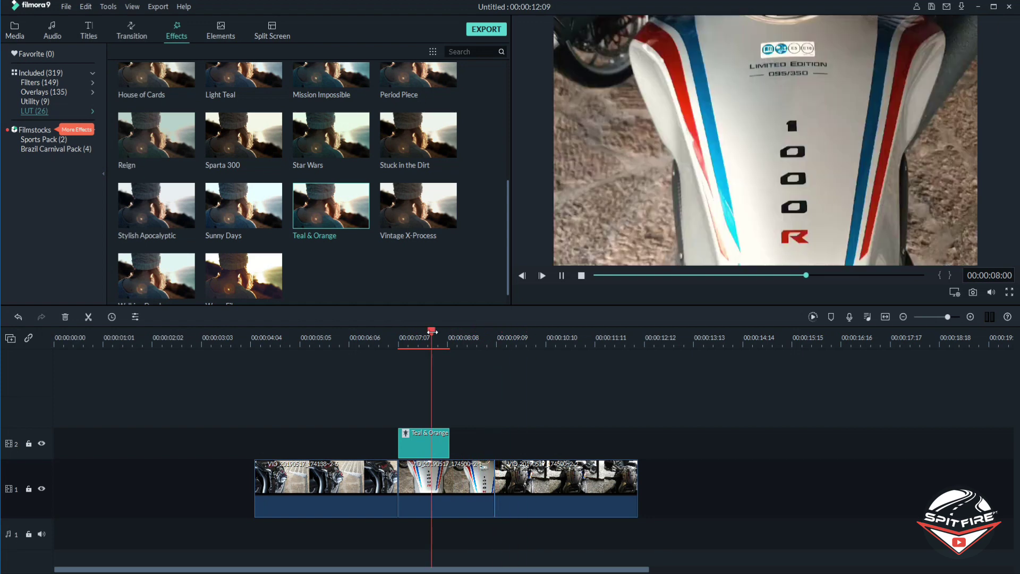
key("space")
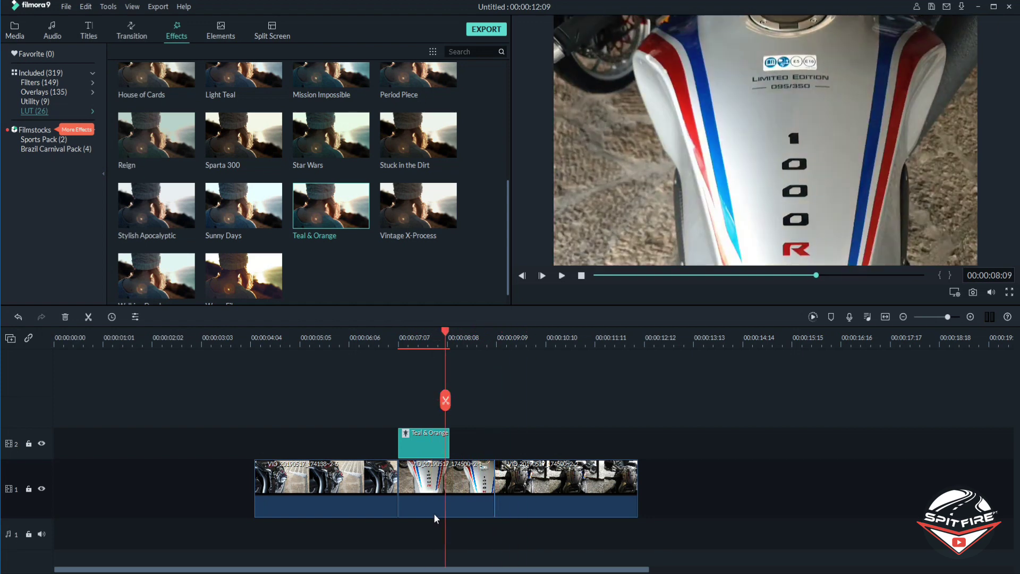
key("space")
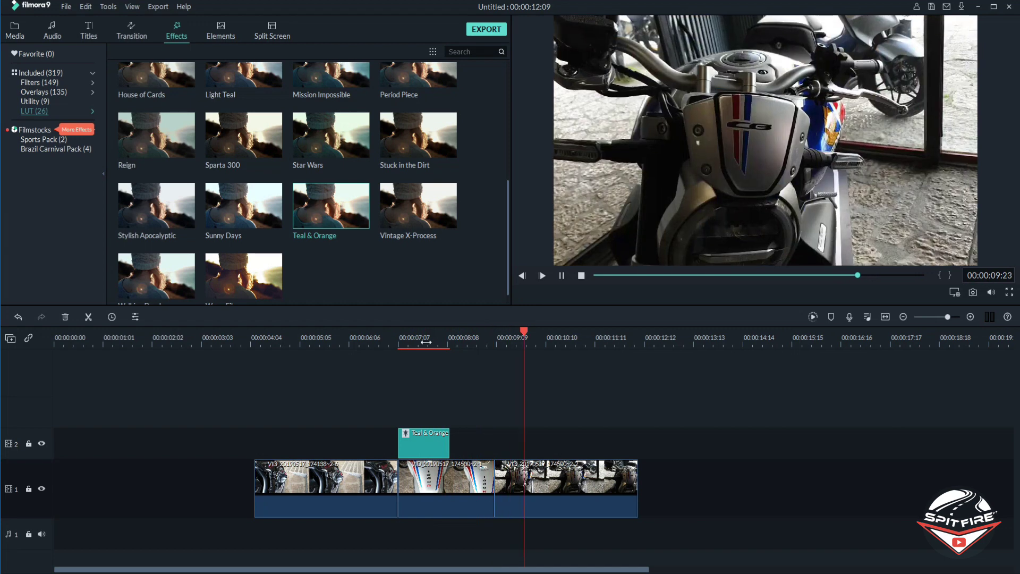
left_click(424, 339)
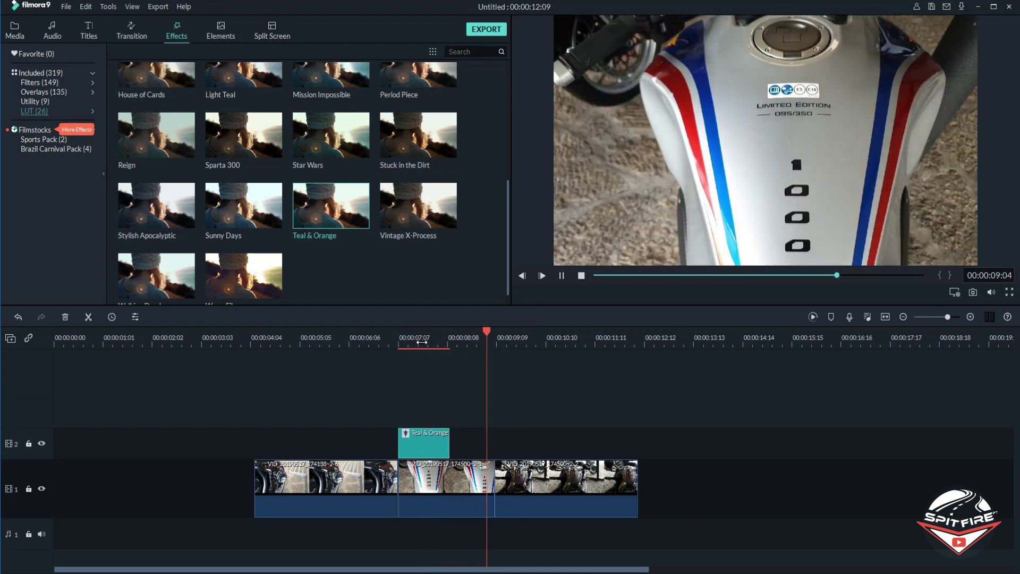
left_click(417, 342)
left_click(416, 342)
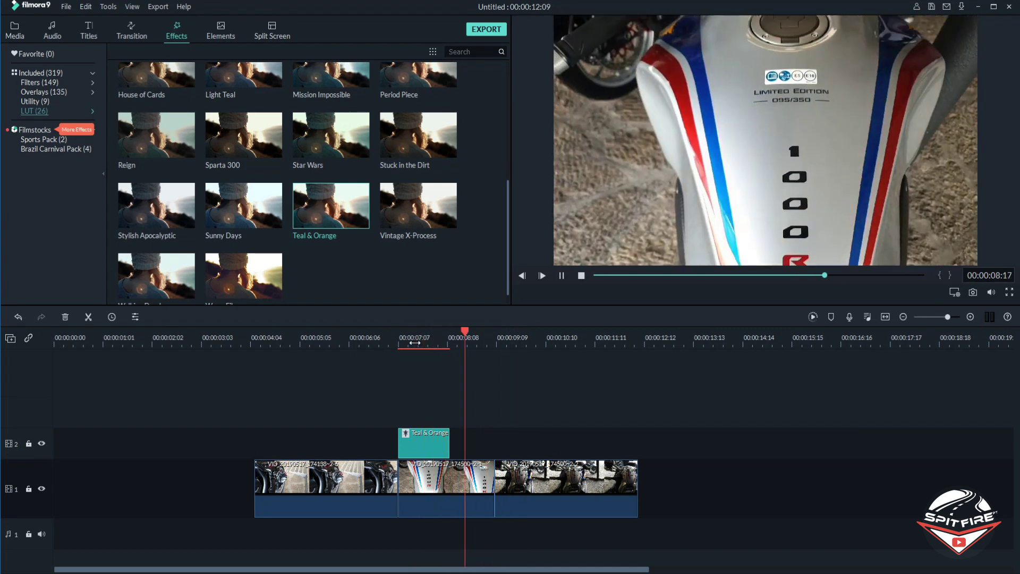
key("space")
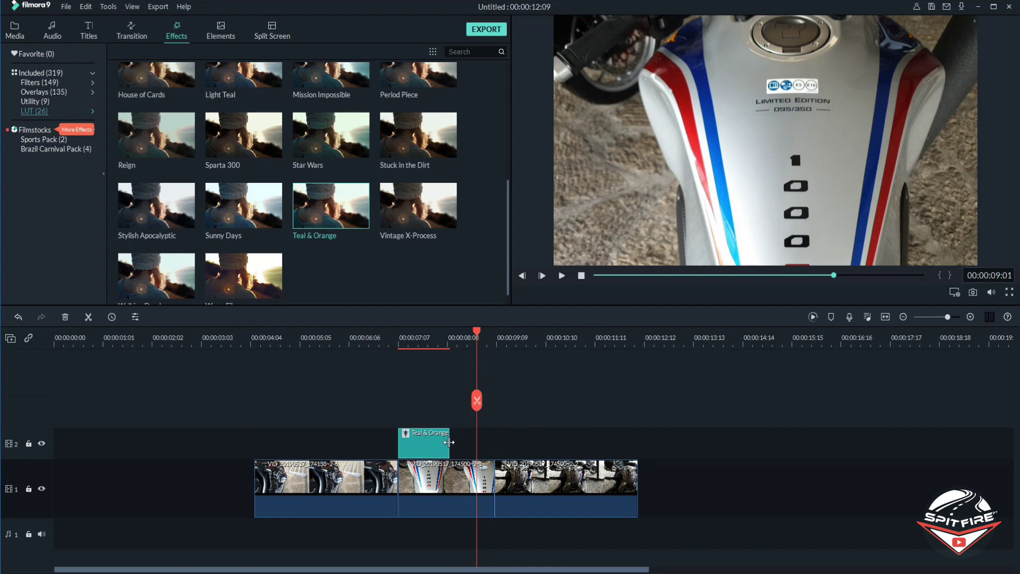
- Extend the Teal & Orange effect to the end of the third clip and play the graded clips back
left_click_drag(449, 442, 639, 468)
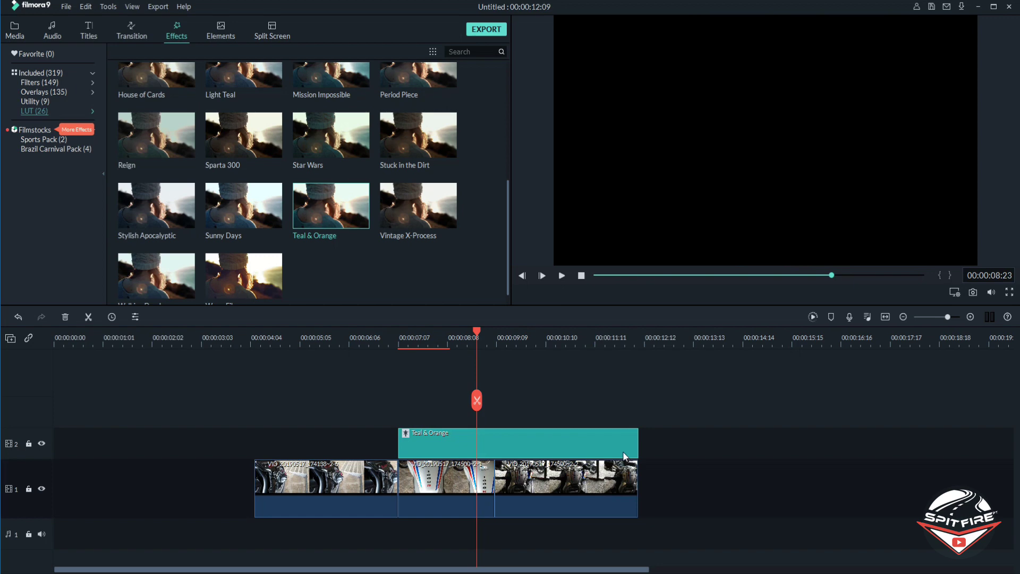
left_click(468, 330)
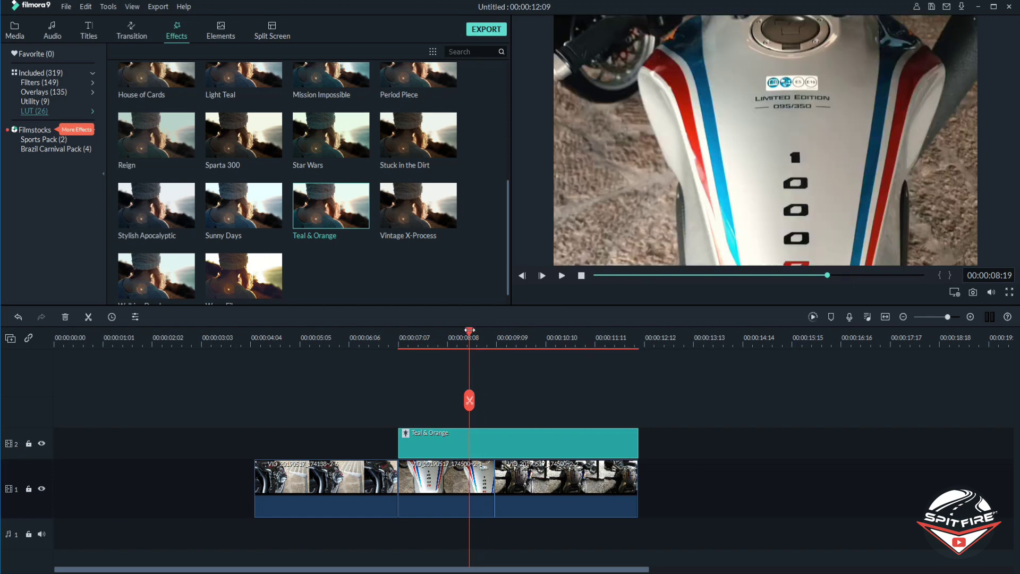
key("space")
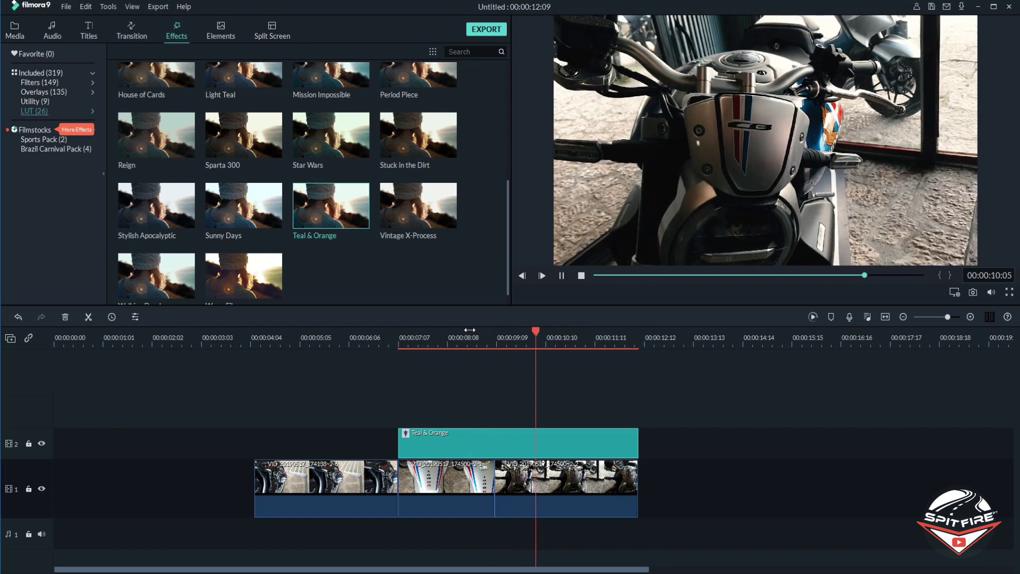
left_click(350, 341)
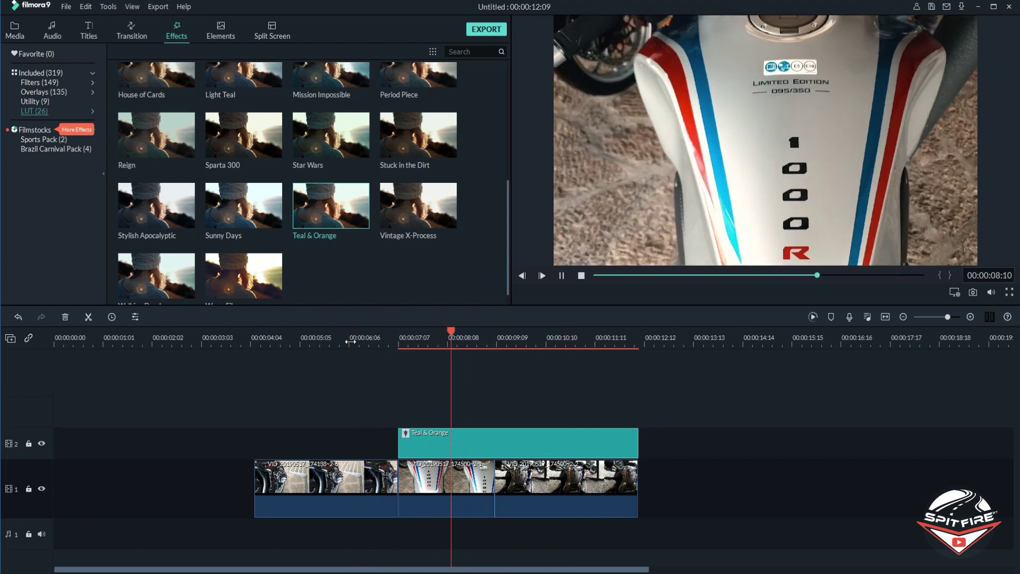
key("space")
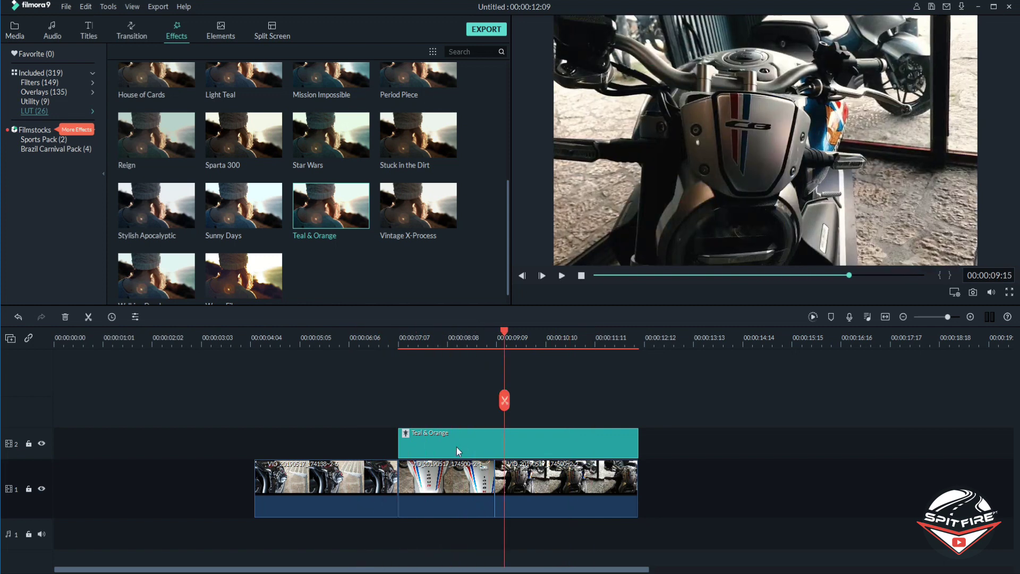
- Try adding the Warm Film LUT over the Teal & Orange effect, and undo the changes until track 2 is empty
scroll(338, 282, "down", 1)
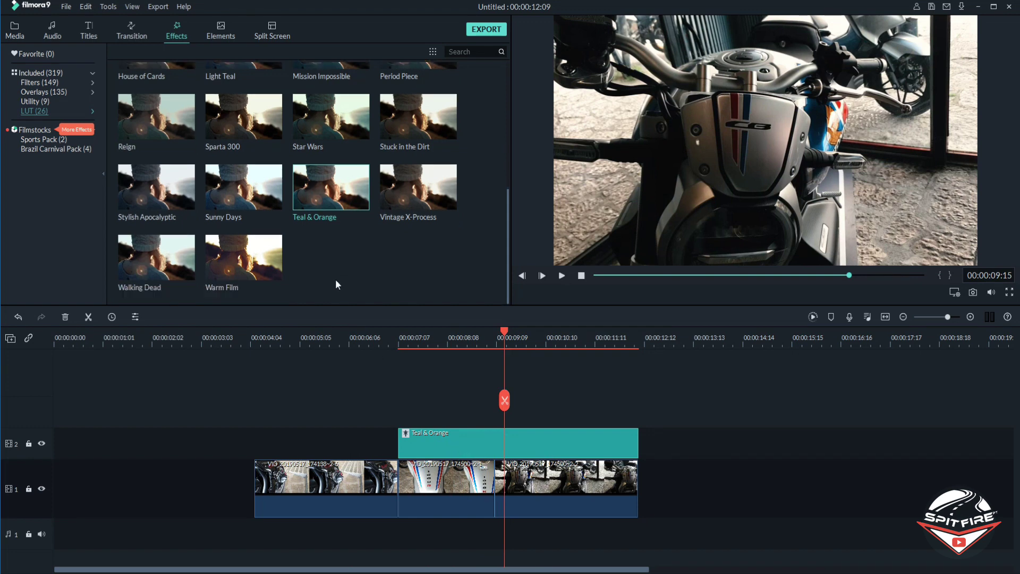
left_click_drag(245, 261, 560, 443)
key("ctrl+z")
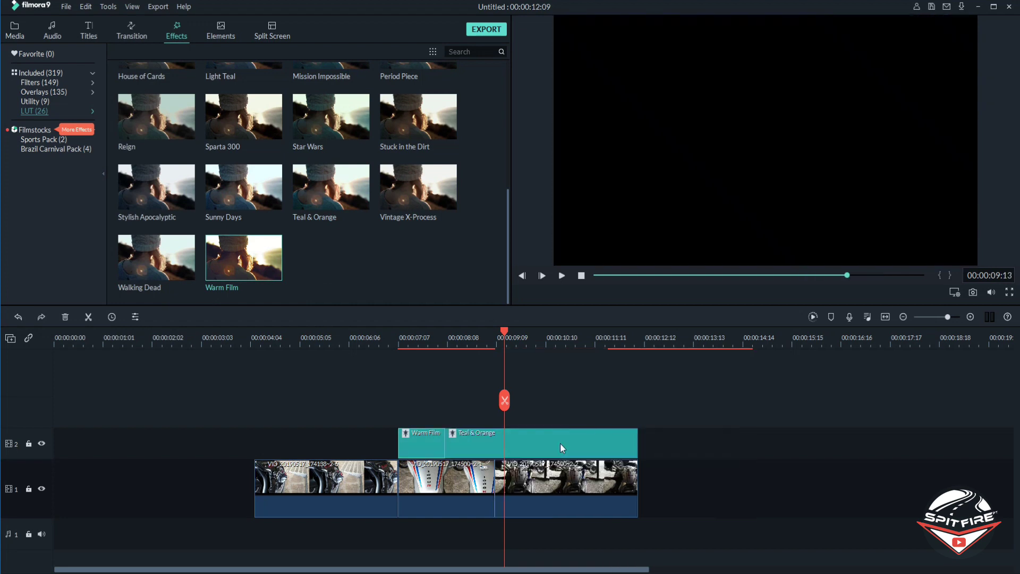
key("ctrl+z")
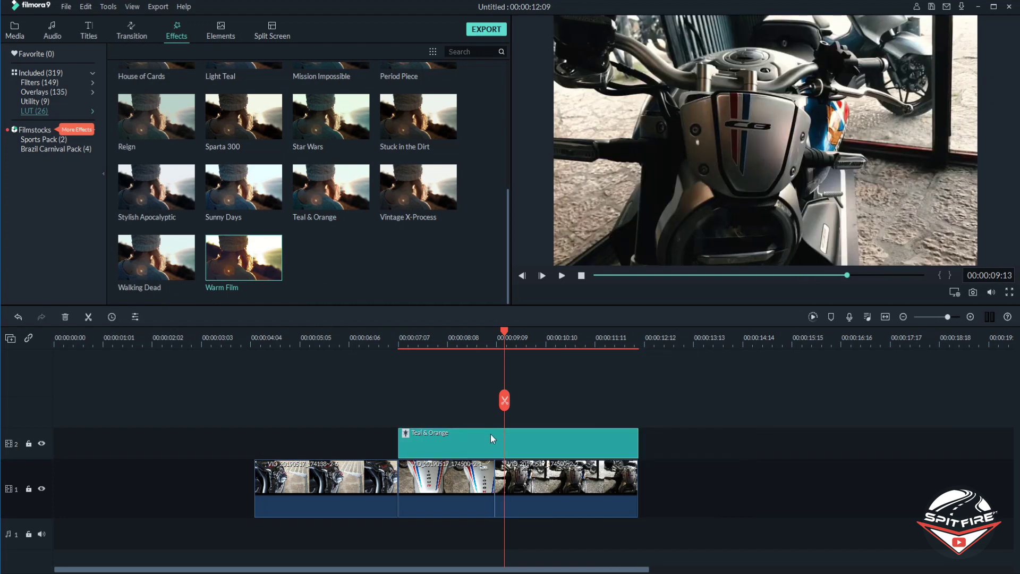
key("ctrl+z")
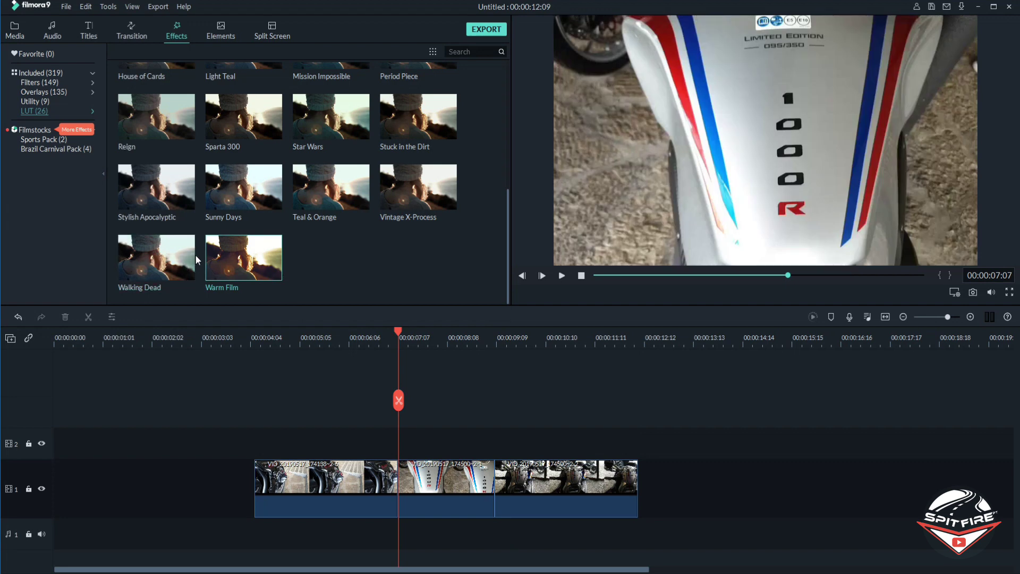
- Add the Warm Film LUT on track 2, stretch it over the second and third clips, and play the result back
left_click_drag(244, 257, 638, 463)
key("space")
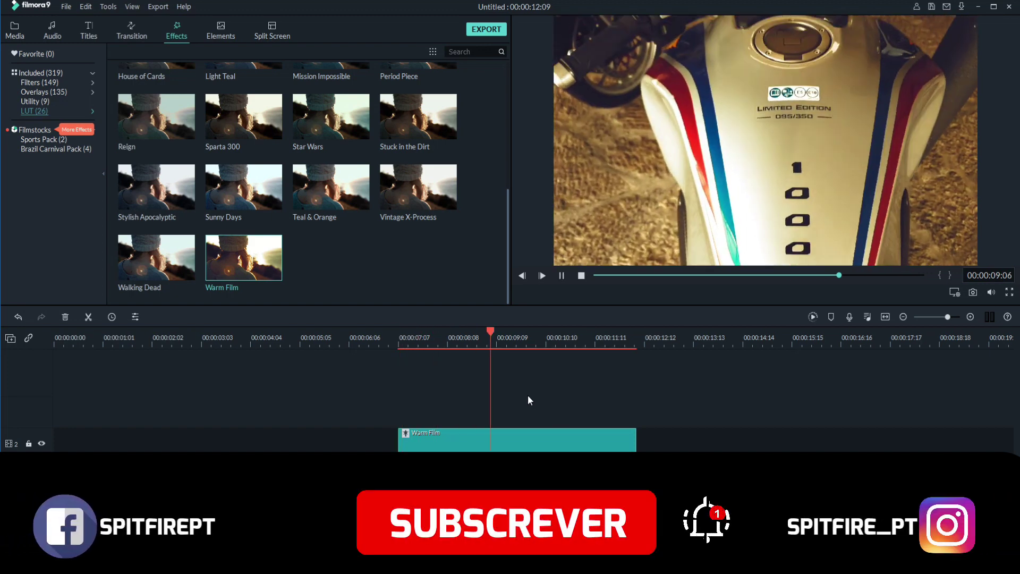
key("space")
- Delete the Warm Film effect from track 2
scroll(407, 175, "up", 5)
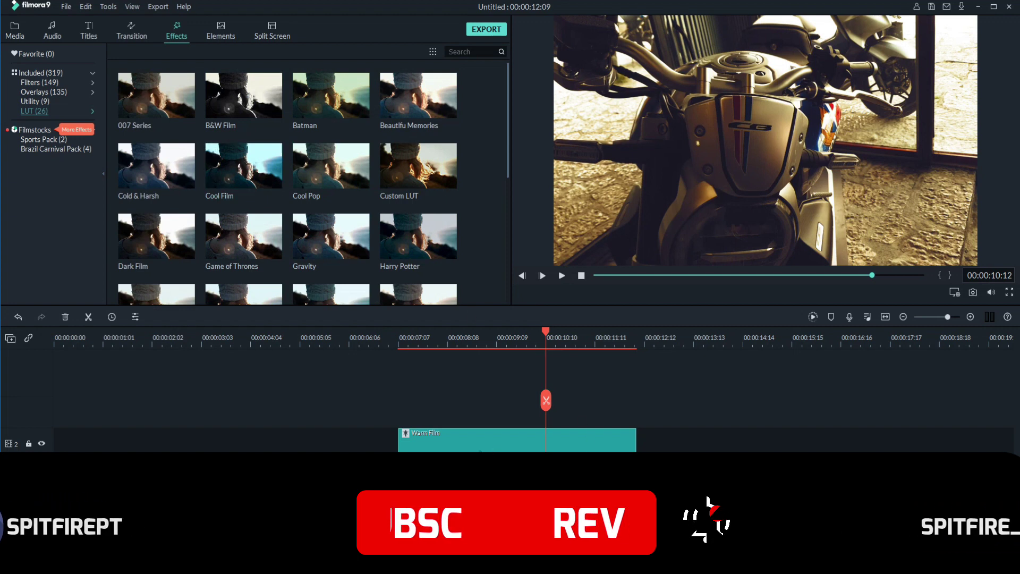
left_click(435, 437)
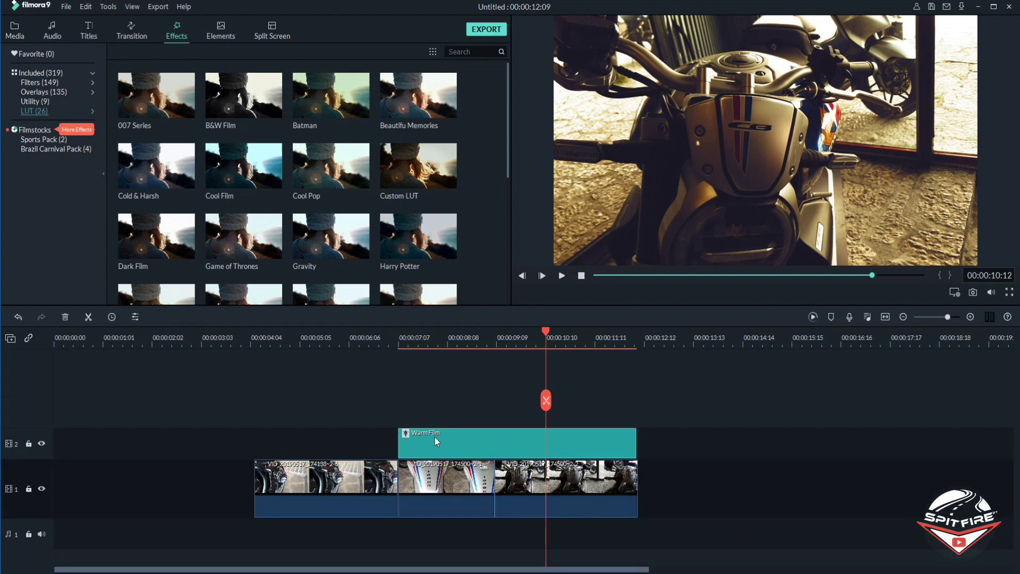
key("Delete")
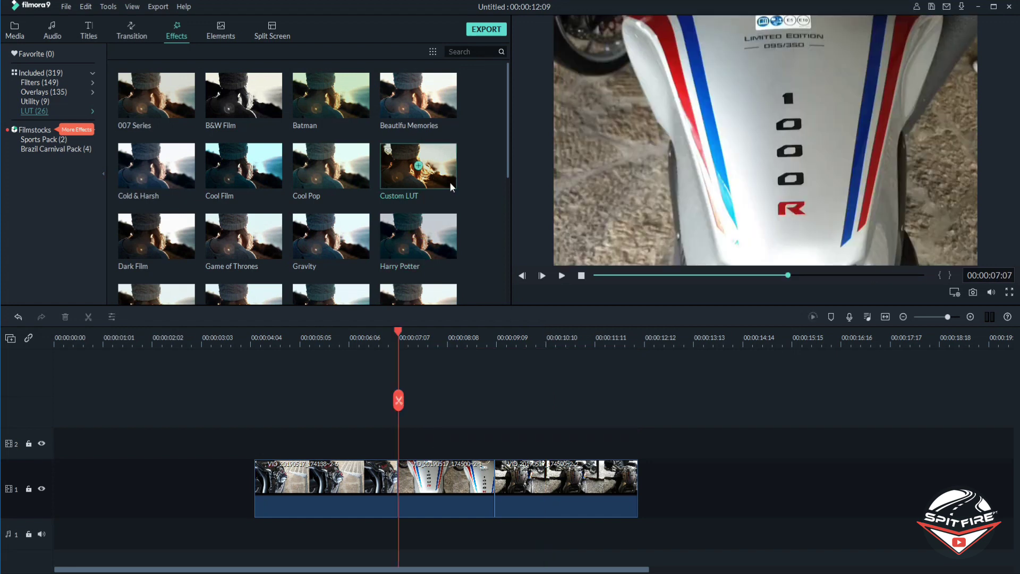
- Add the Custom LUT effect on track 2, spanning the second and third clips, and open its settings
left_click_drag(445, 183, 639, 471)
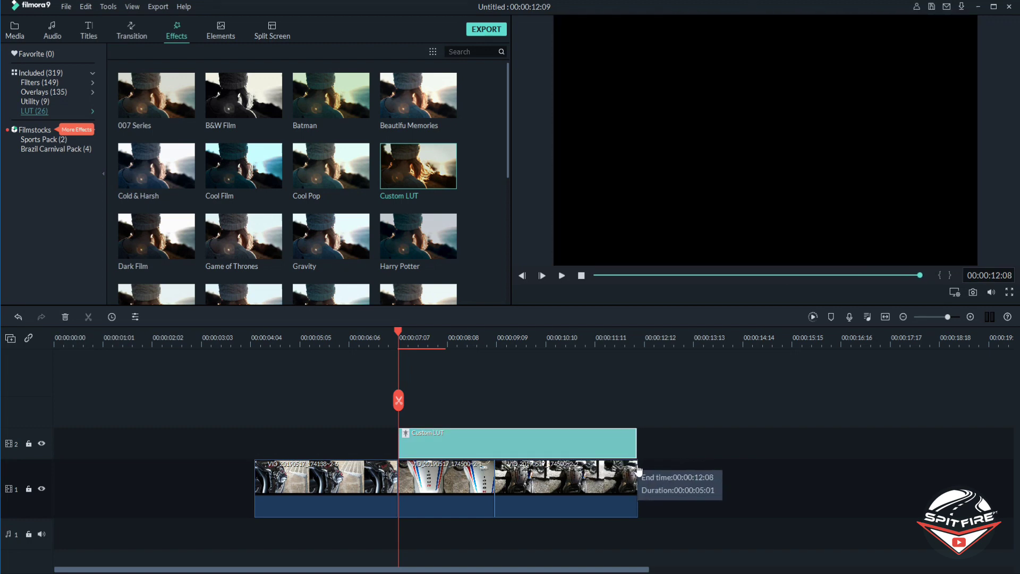
double_click(553, 445)
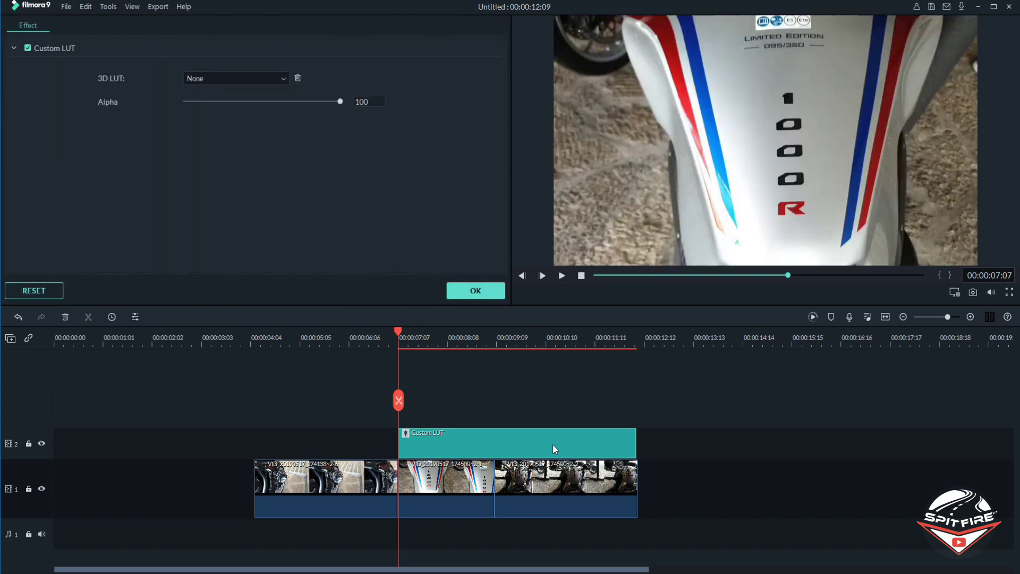
- Try loading Noir_6.AF2I9526.cube as the effect's 3D LUT and preview it over the third clip
left_click(282, 80)
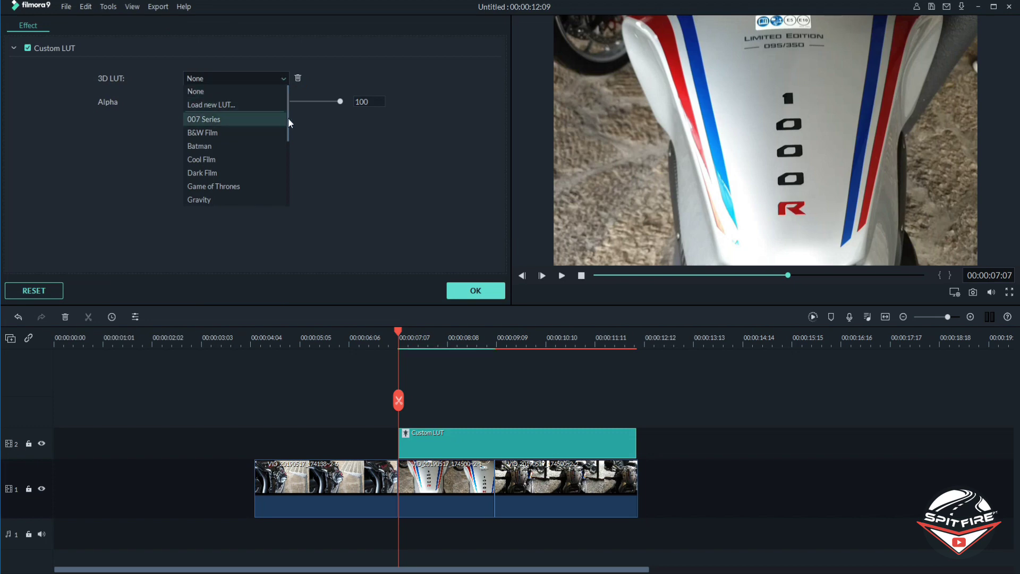
left_click_drag(289, 121, 293, 99)
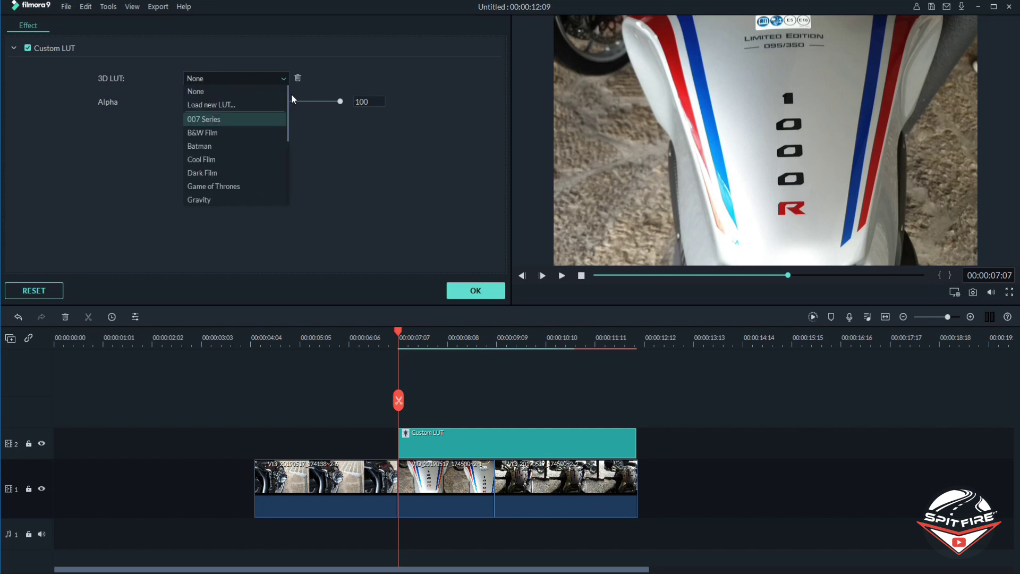
left_click(243, 107)
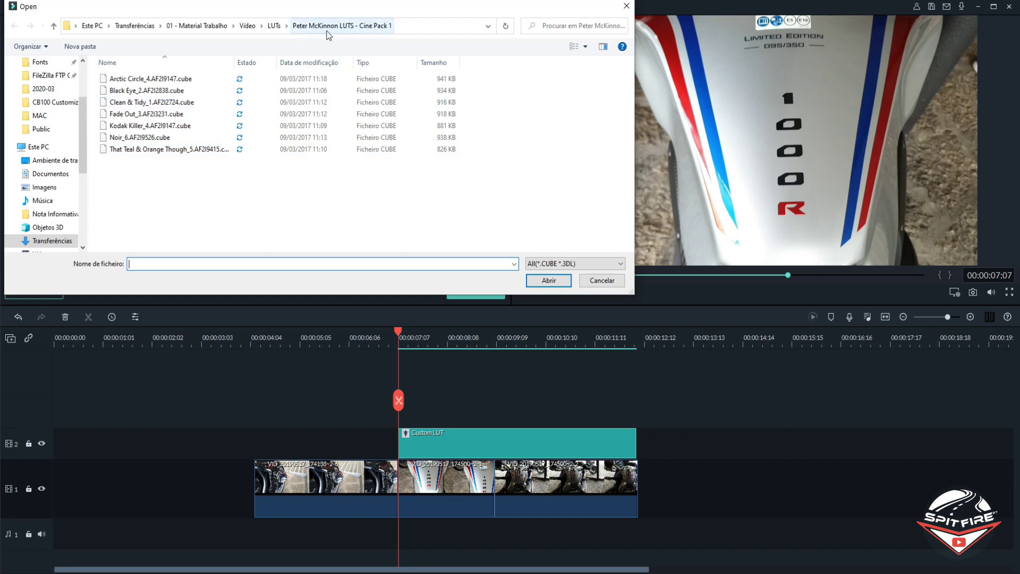
double_click(151, 141)
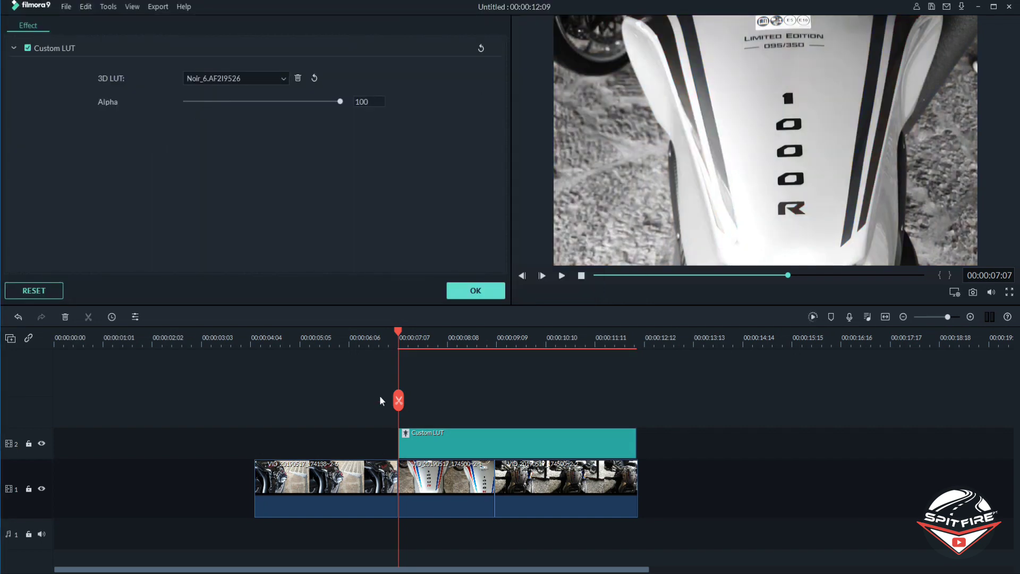
left_click_drag(399, 335, 529, 339)
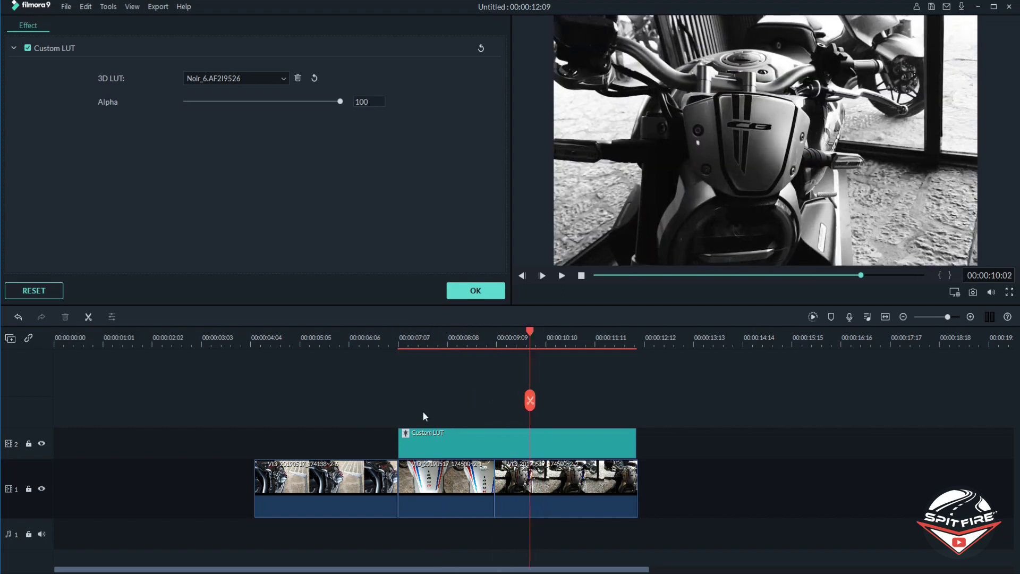
- Try Toner.cube from the 50 LUTs folder as the effect's 3D LUT, and replace it with the Warm Film preset
left_click(283, 81)
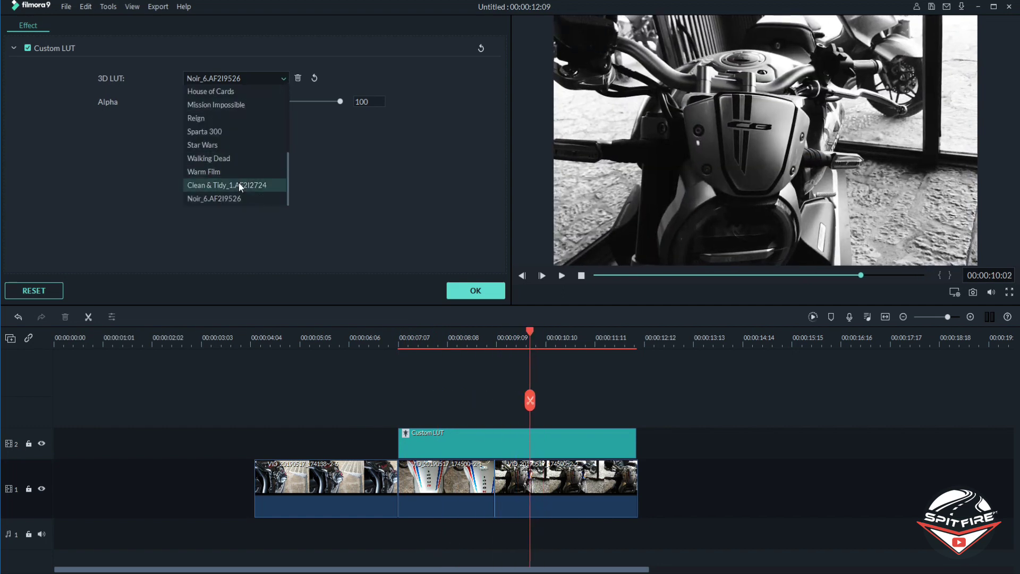
scroll(258, 138, "up", 5)
left_click(228, 103)
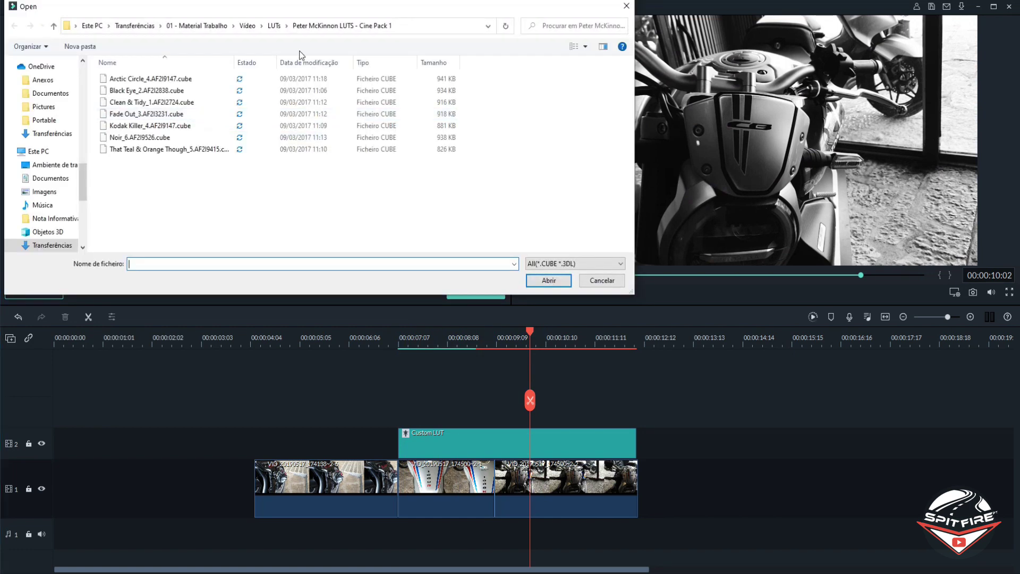
left_click(275, 27)
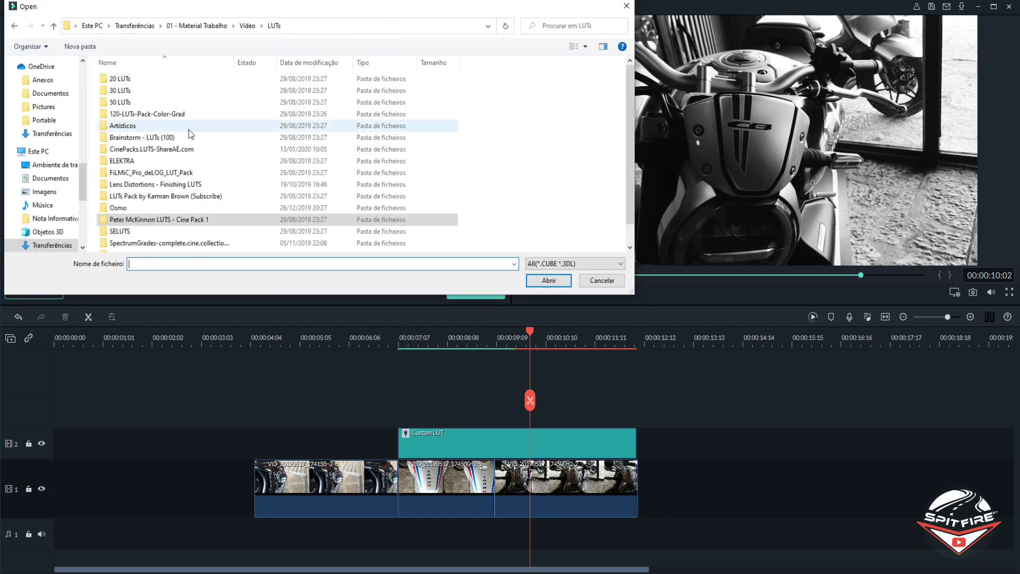
left_click(132, 103)
double_click(132, 103)
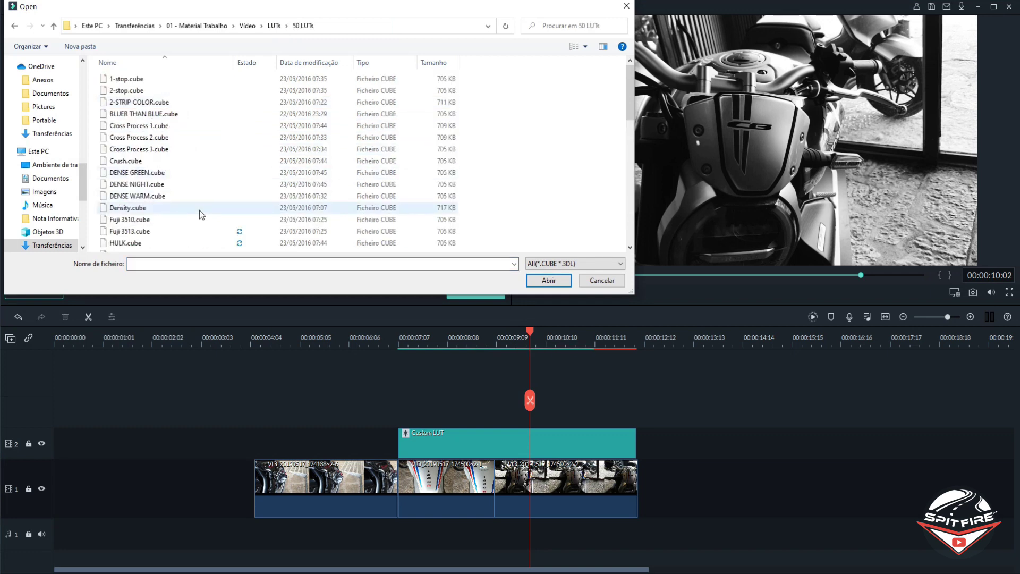
scroll(199, 209, "down", 10)
scroll(199, 211, "down", 2)
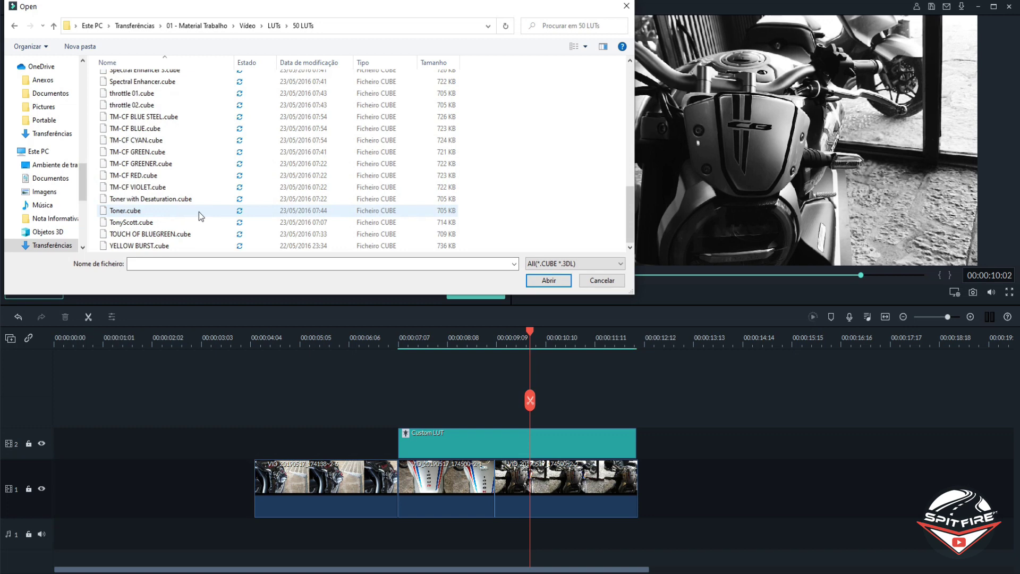
double_click(134, 211)
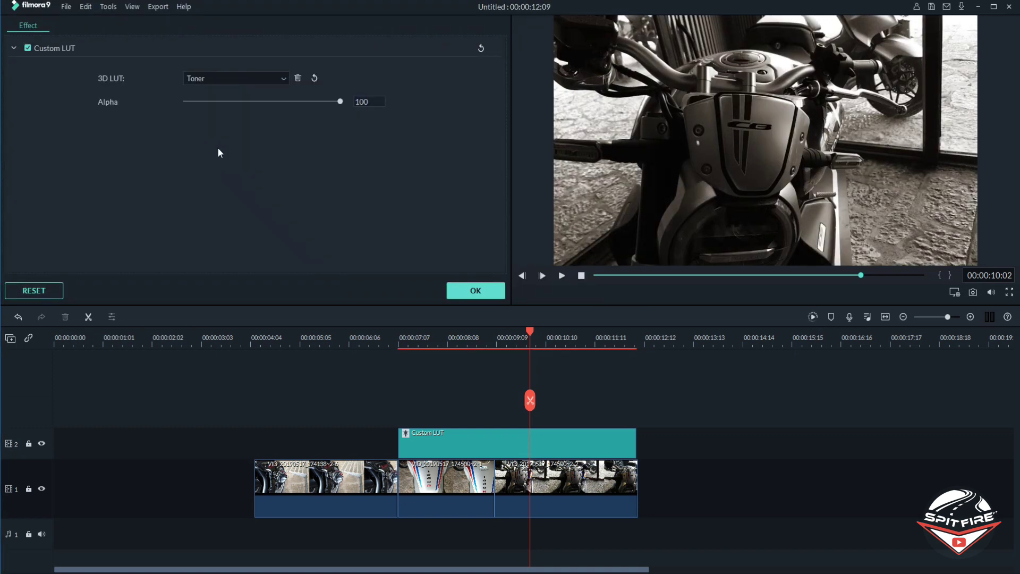
mouse_move(531, 333)
left_mouse_down()
mouse_move(405, 345)
mouse_move(542, 349)
left_mouse_up()
left_click(284, 78)
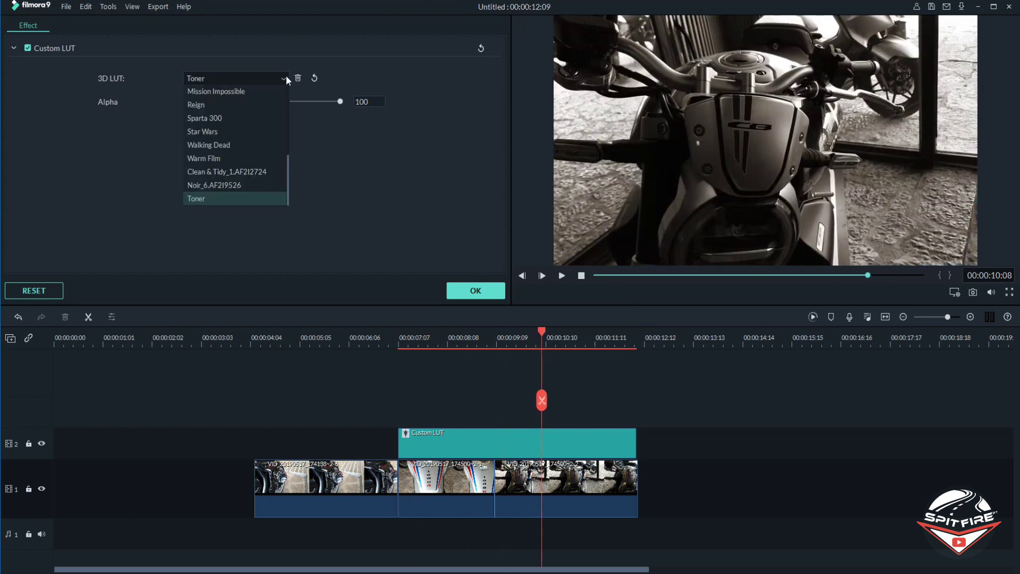
left_click(286, 160)
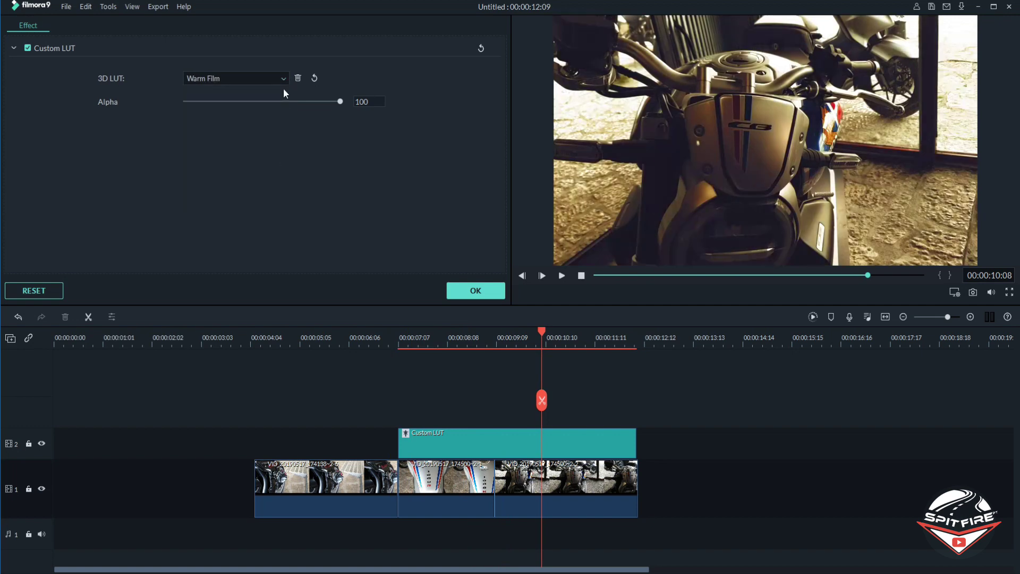
- Load YELLOW BURST.cube from the 50 LUTs folder as the effect's 3D LUT and preview it over the third clip
left_click(280, 78)
left_click_drag(288, 158, 286, 79)
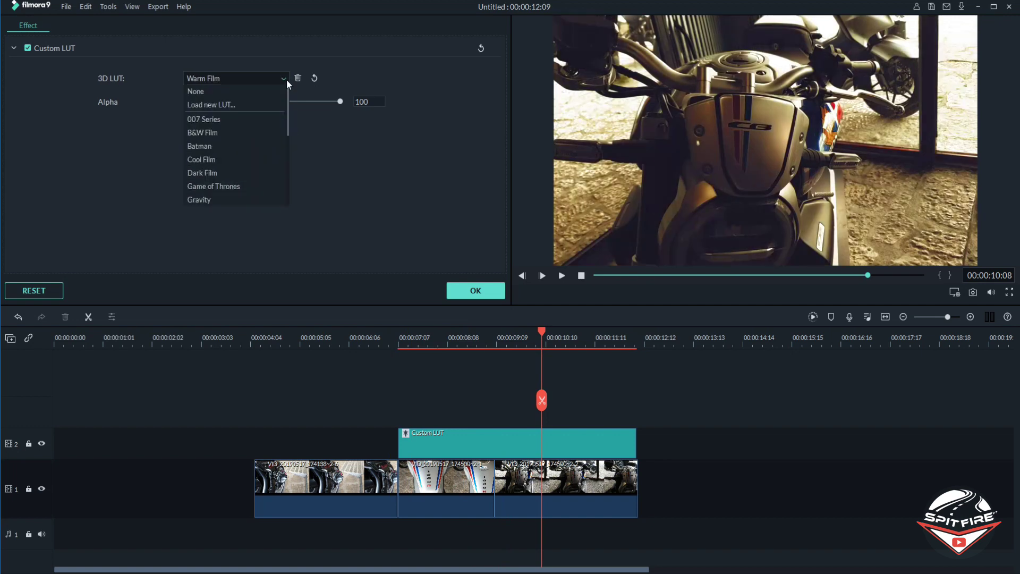
left_click(228, 101)
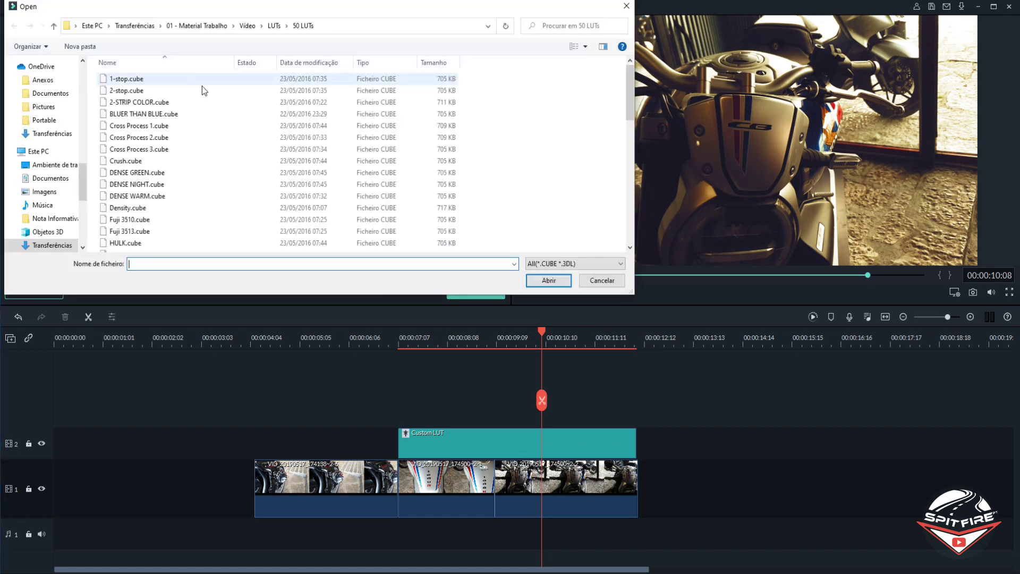
scroll(209, 145, "down", 10)
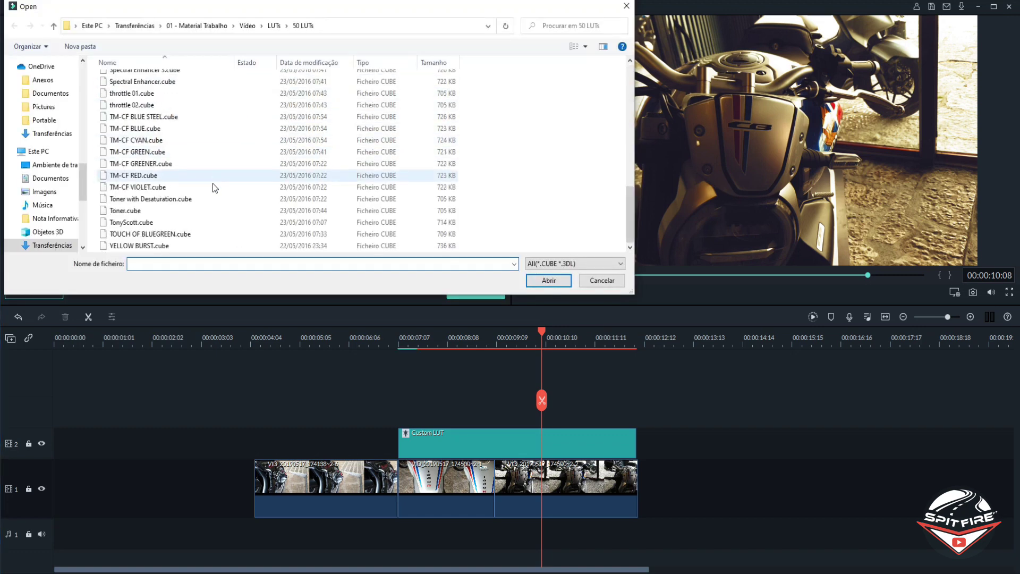
scroll(198, 215, "up", 5)
scroll(198, 215, "down", 5)
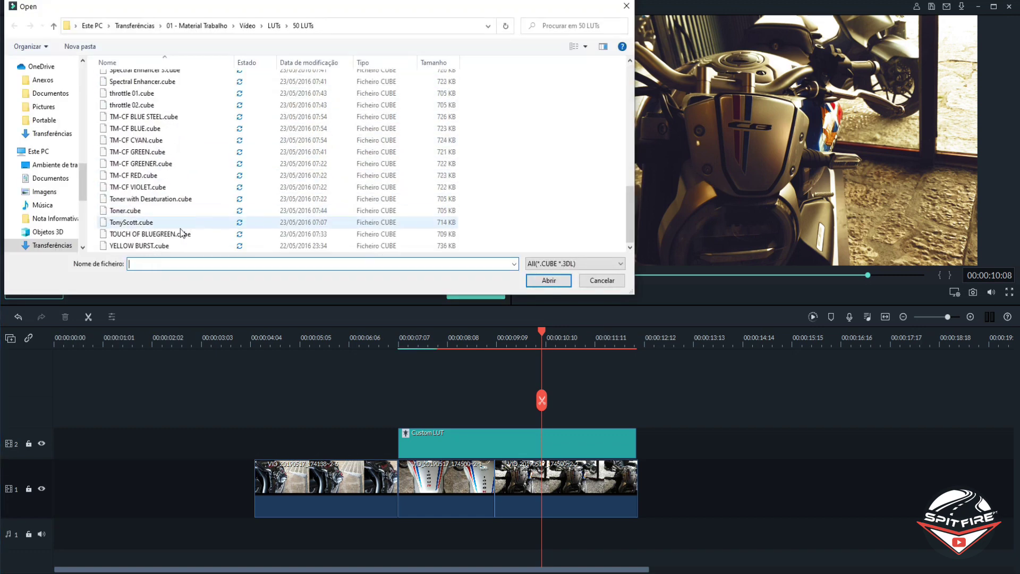
left_click(159, 247)
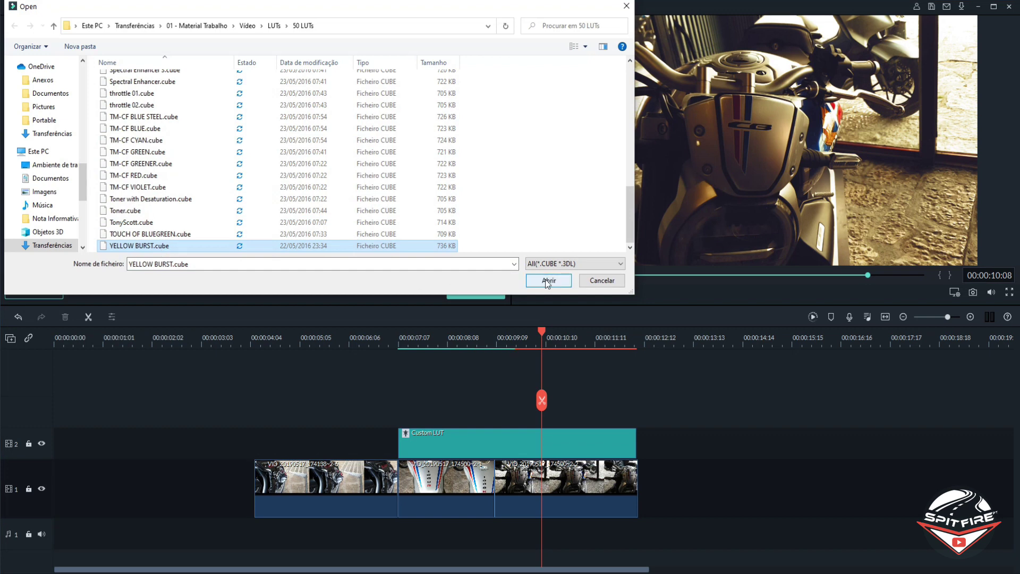
left_click(547, 280)
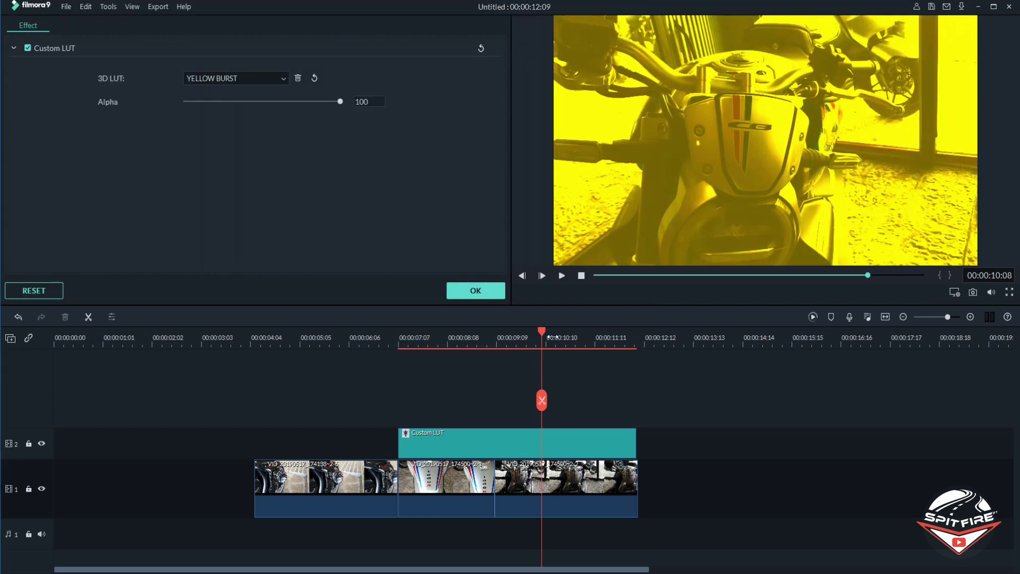
left_click_drag(544, 338, 525, 361)
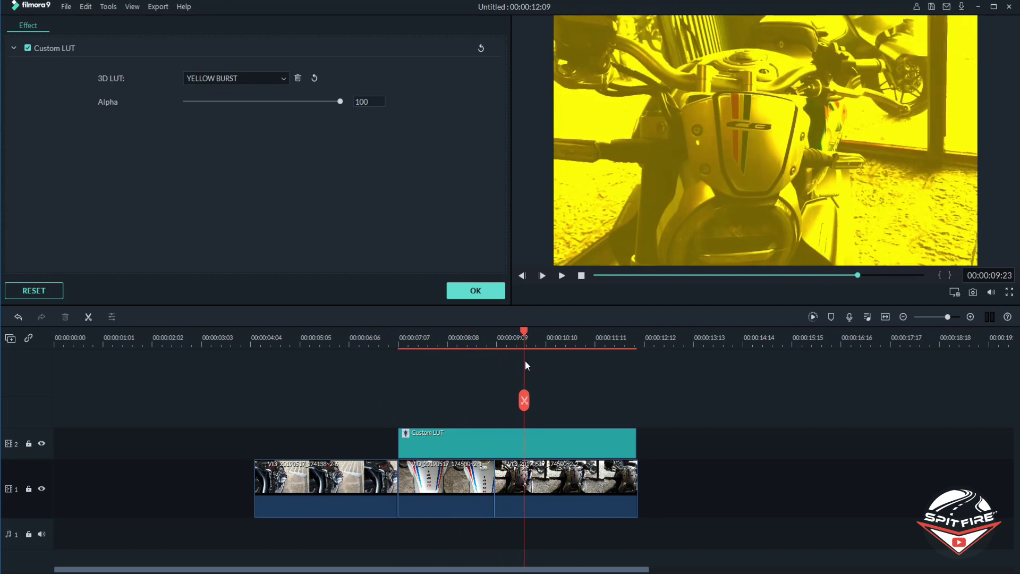
- Shorten the Custom LUT effect to the first half of the second clip and play that section back
left_click(585, 440)
left_click_drag(636, 443, 450, 457)
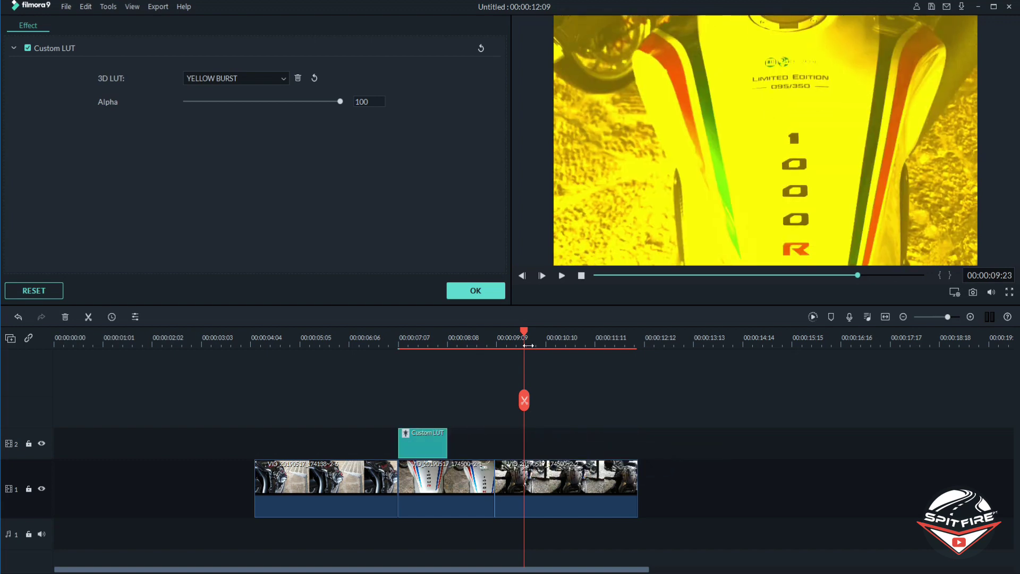
left_click_drag(525, 330, 424, 345)
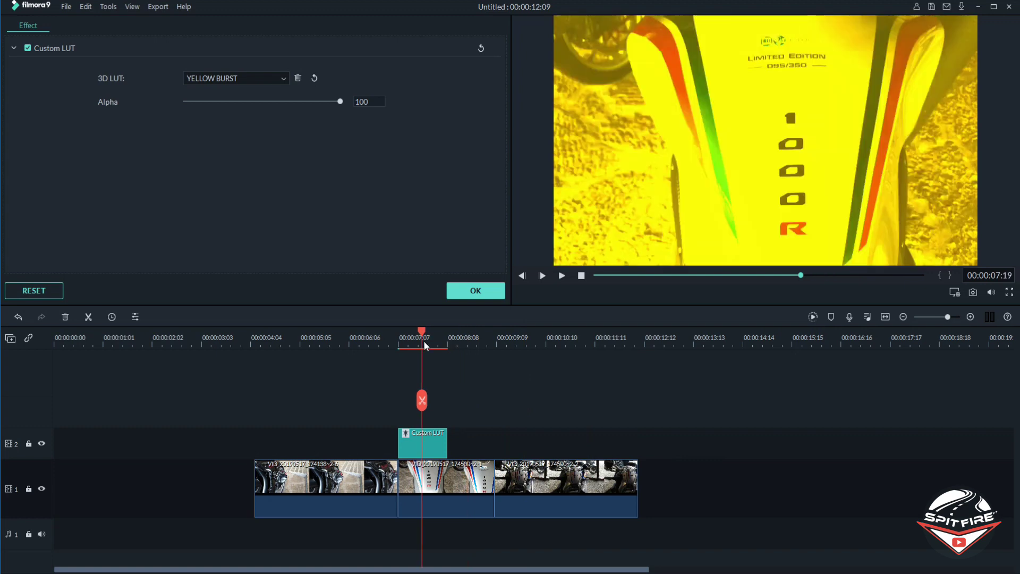
key("space")
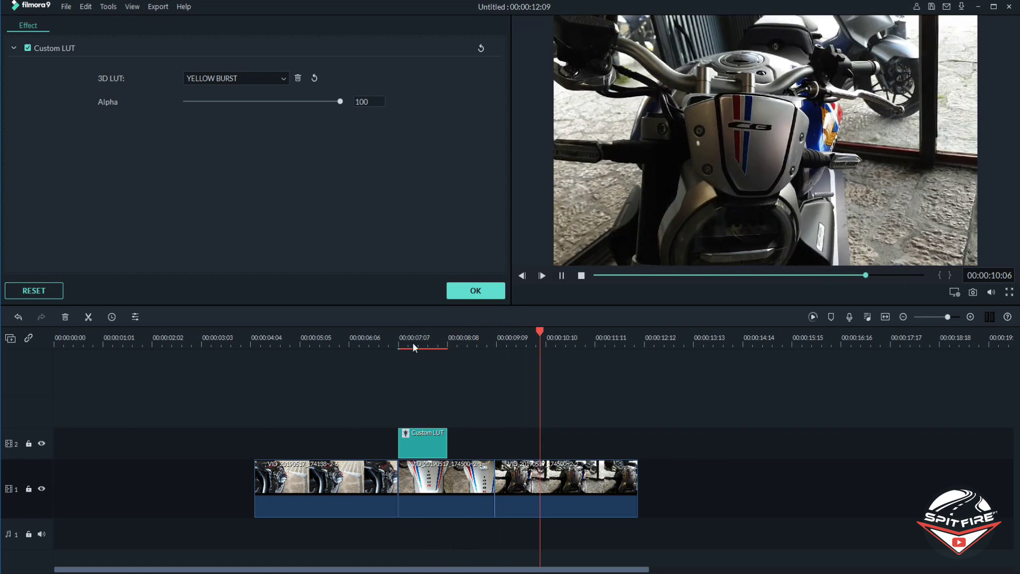
left_click(413, 342)
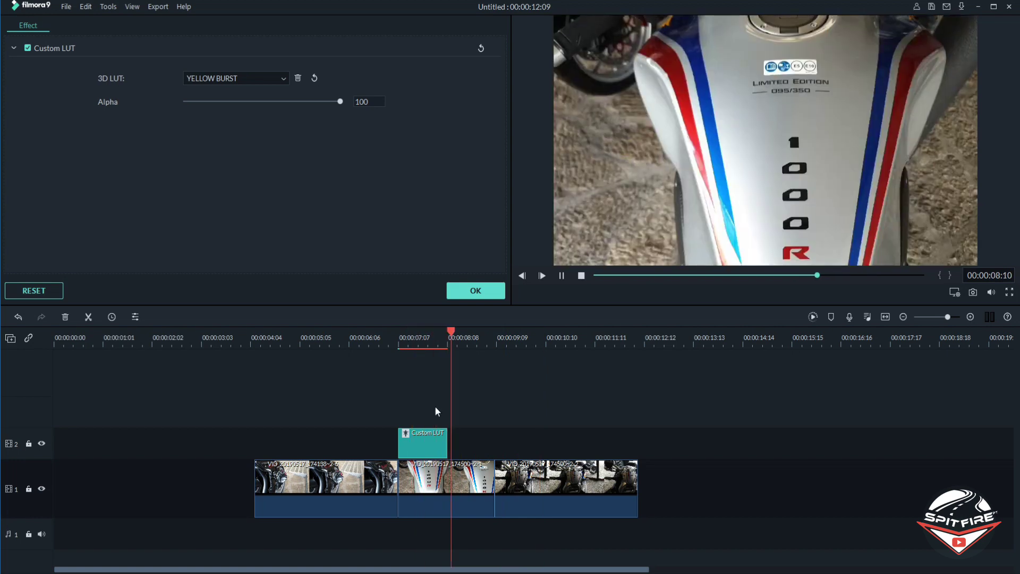
key("space")
key("space")
key("space")
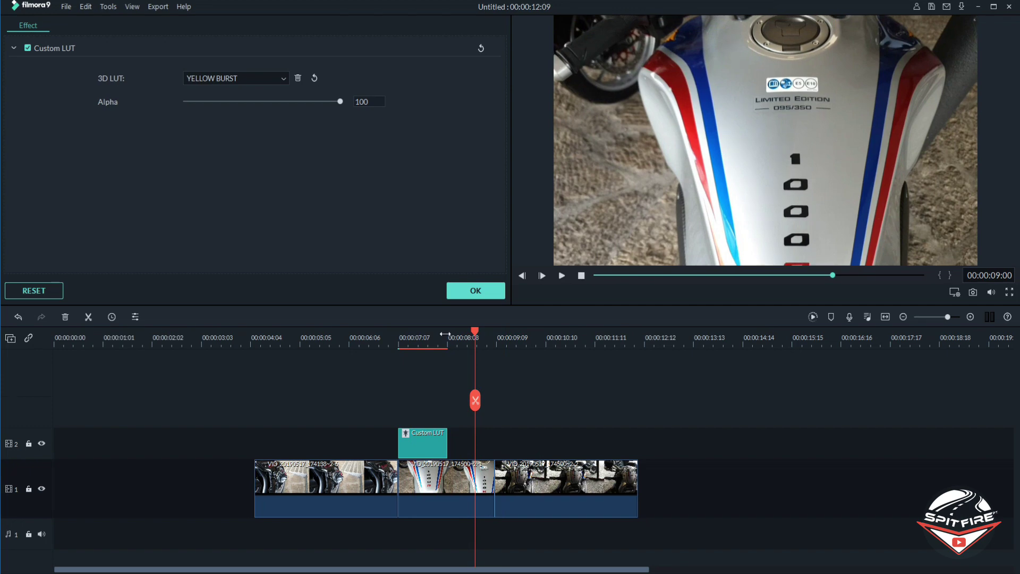
- Trim the Custom LUT effect to about a third of a second at the start of the second clip and copy it
left_click(569, 433)
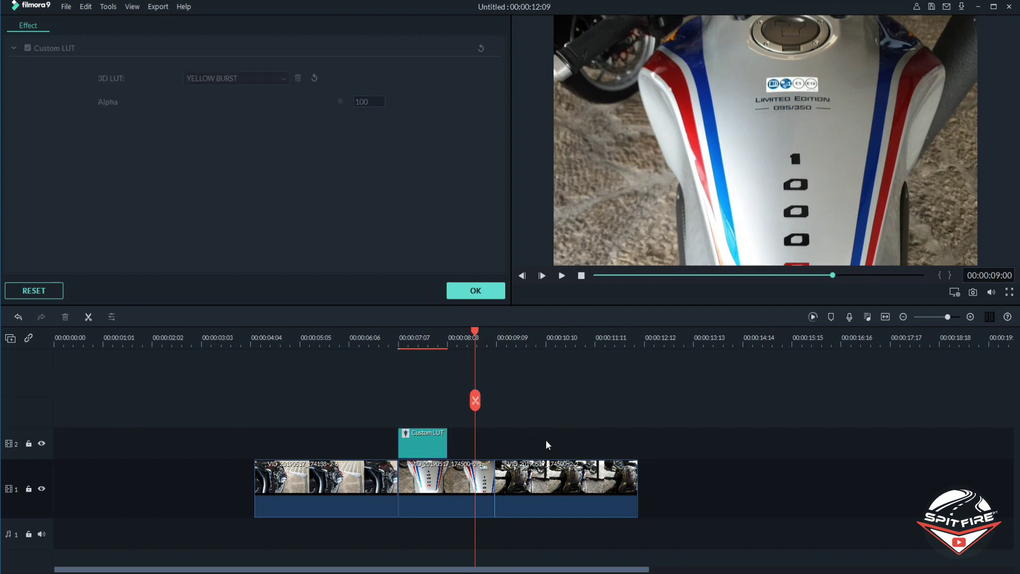
left_click(447, 441)
left_click_drag(449, 438, 413, 438)
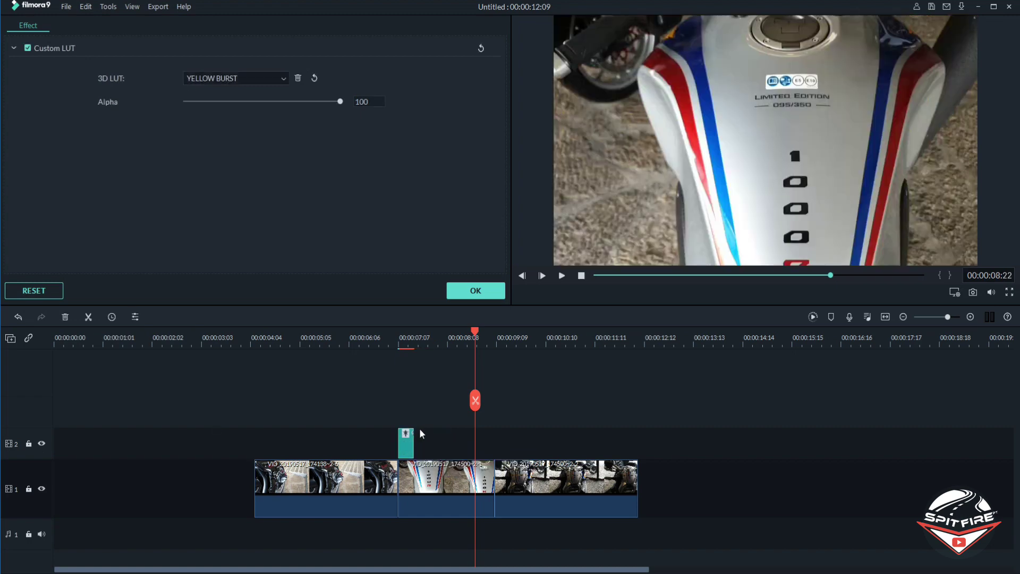
right_click(411, 450)
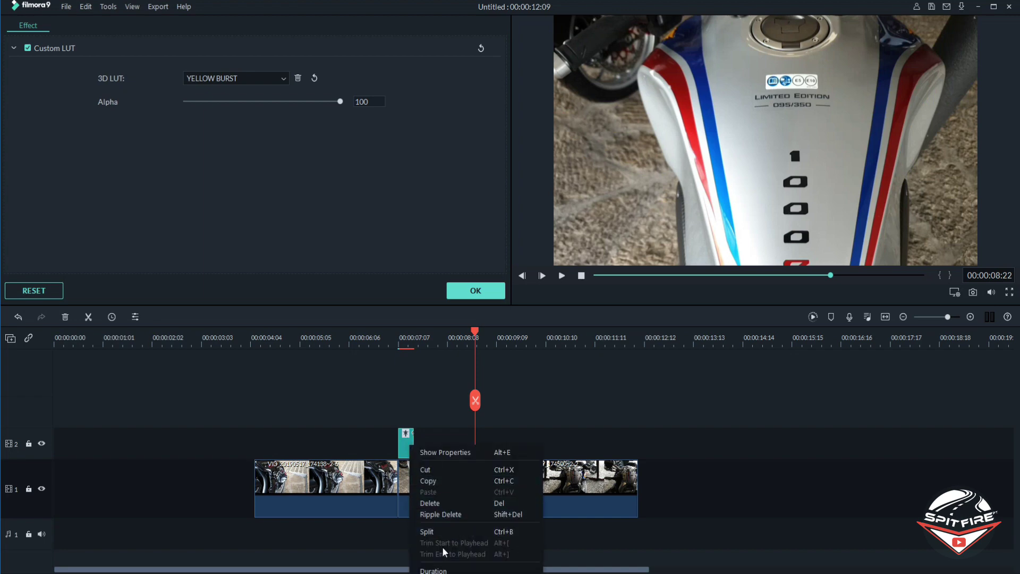
left_click(425, 481)
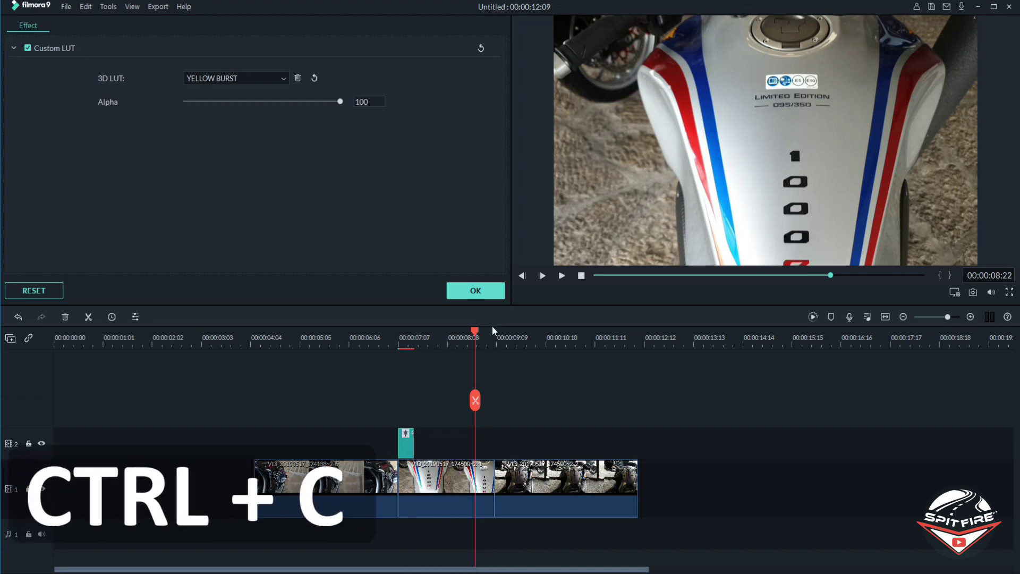
- Paste the copied effect onto track 2 at 00:00:07:20 and once more after a short gap over the second clip
left_click_drag(475, 333, 427, 359)
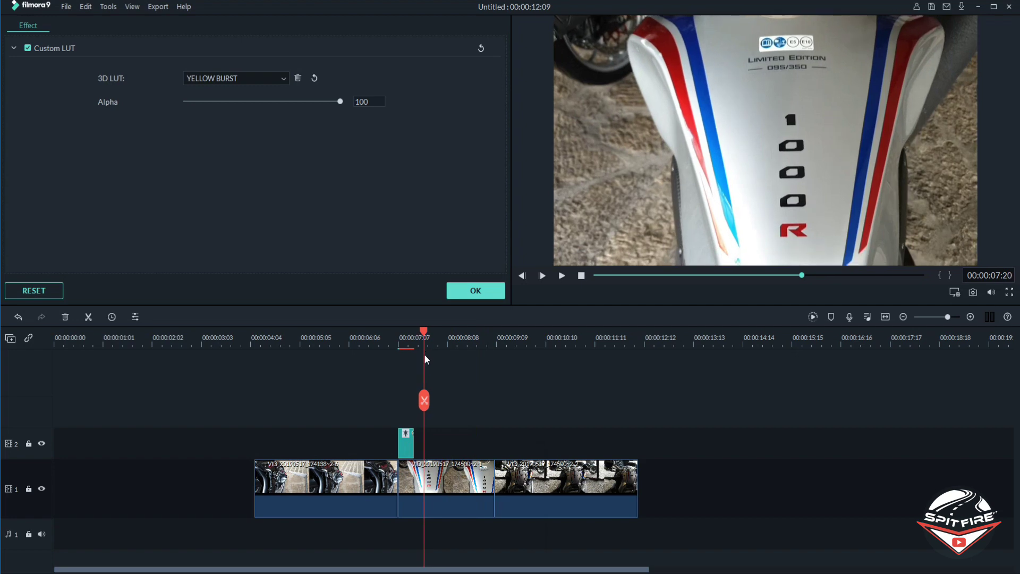
left_click(18, 448)
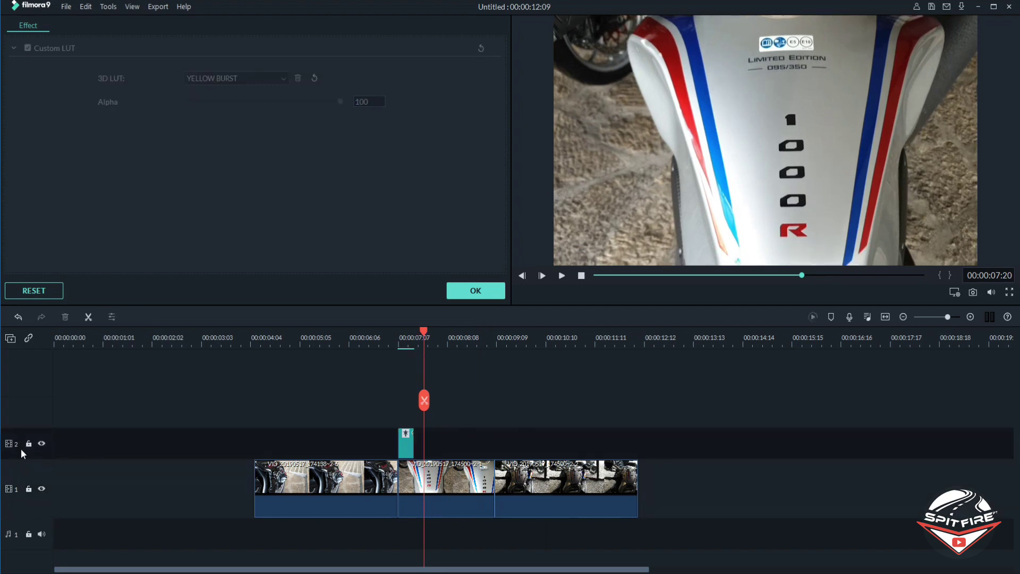
key("ctrl+v")
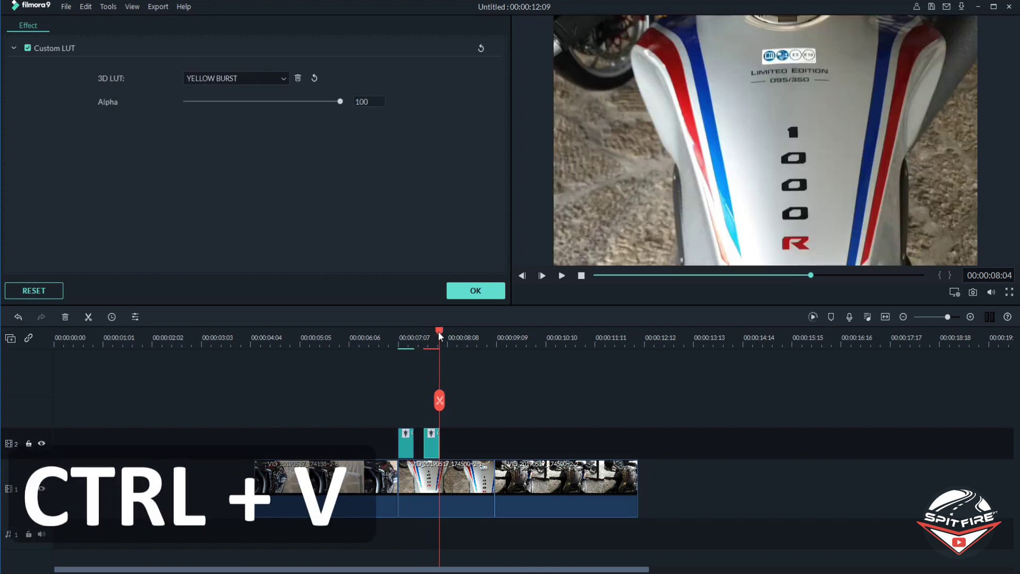
left_click(450, 337)
key("ctrl+v")
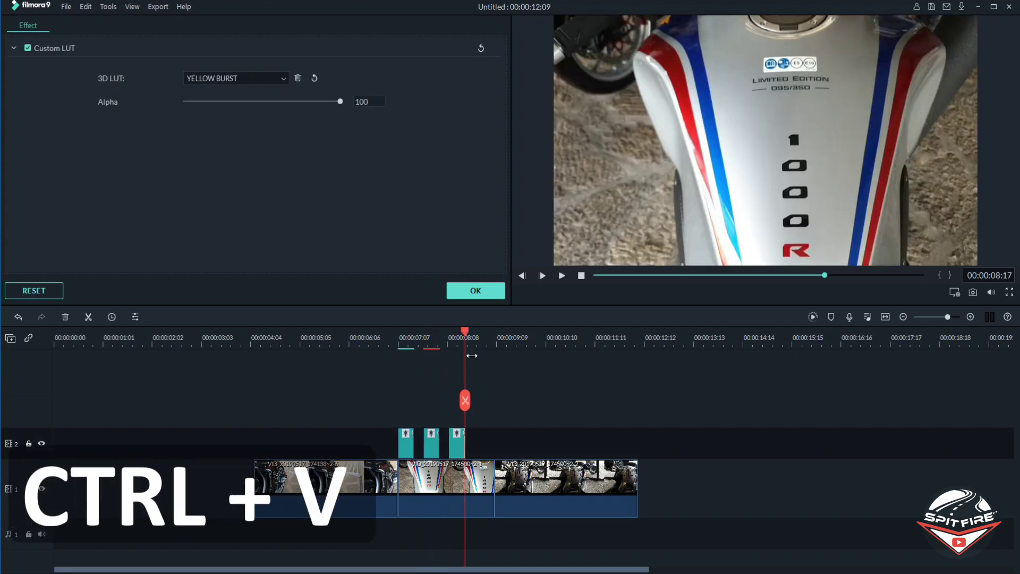
- Paste another copy of the Custom LUT effect onto track 2 at 00:00:08:23 and play back from 00:00:07:03 through the second clip
left_click(477, 338)
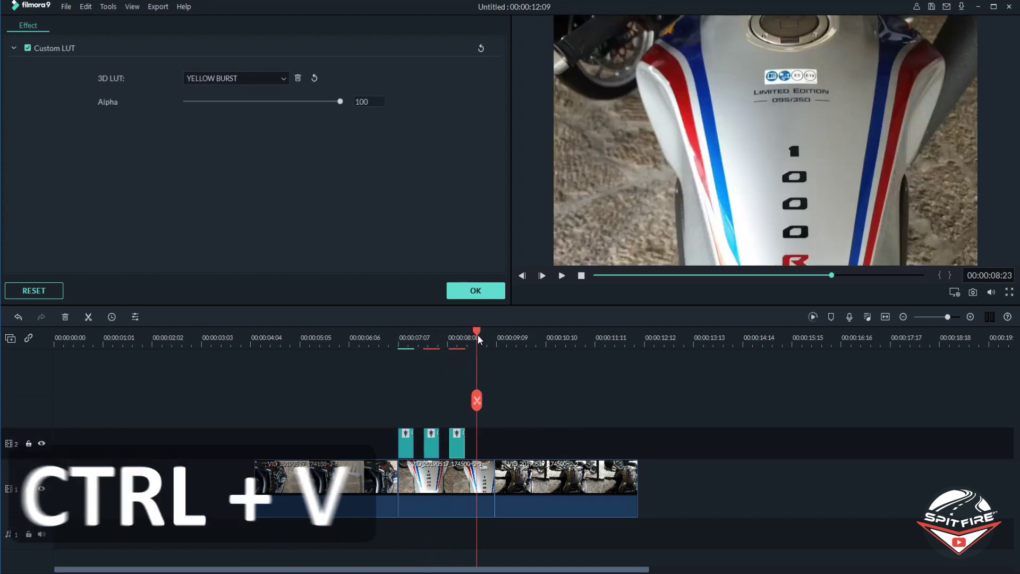
key("ctrl+v")
left_click(389, 342)
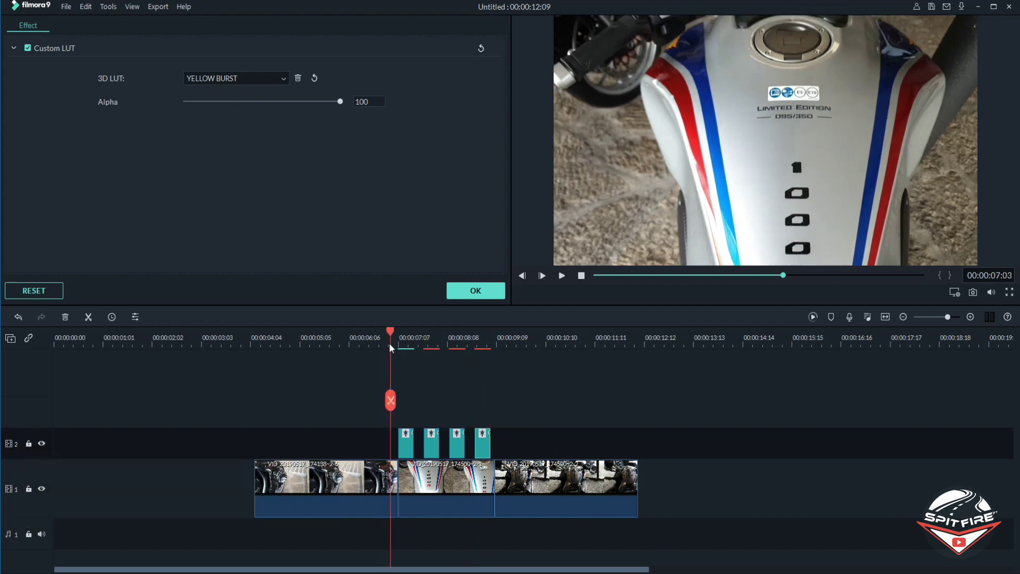
key("space")
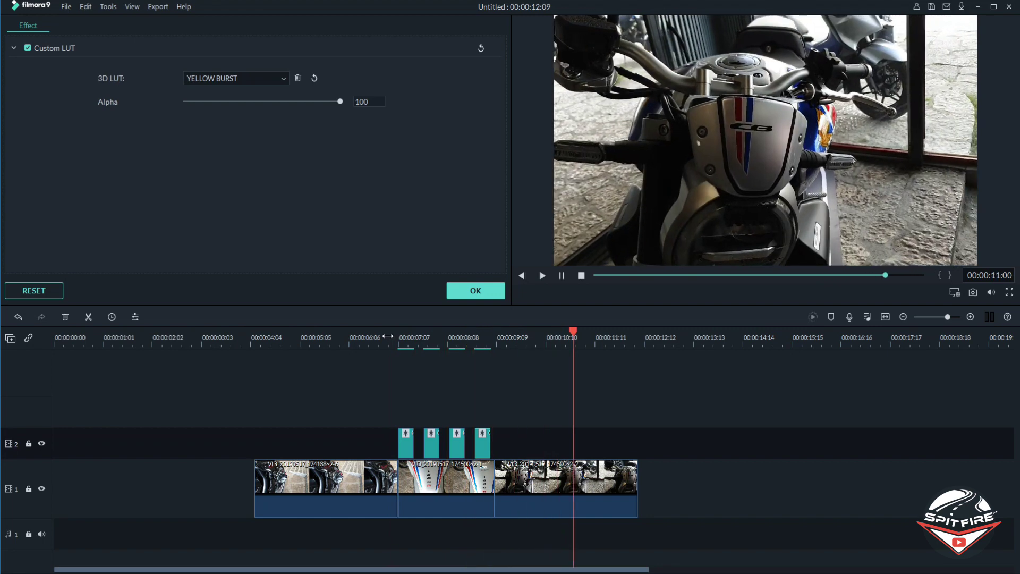
key("space")
- Replay the second clip with its Yellow Burst flashes from its start and accept the Custom LUT effect's settings
left_click(395, 336)
key("space")
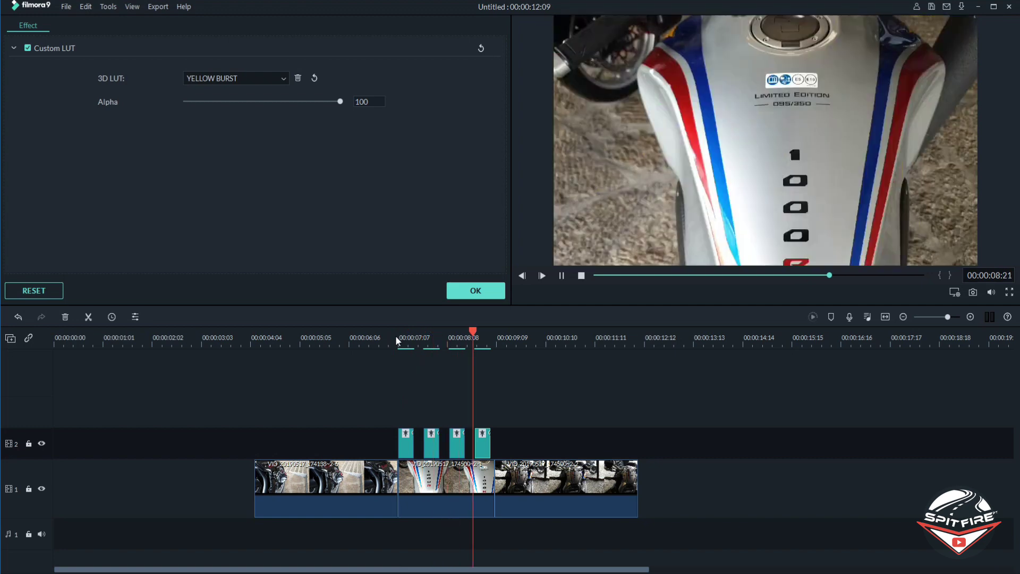
key("space")
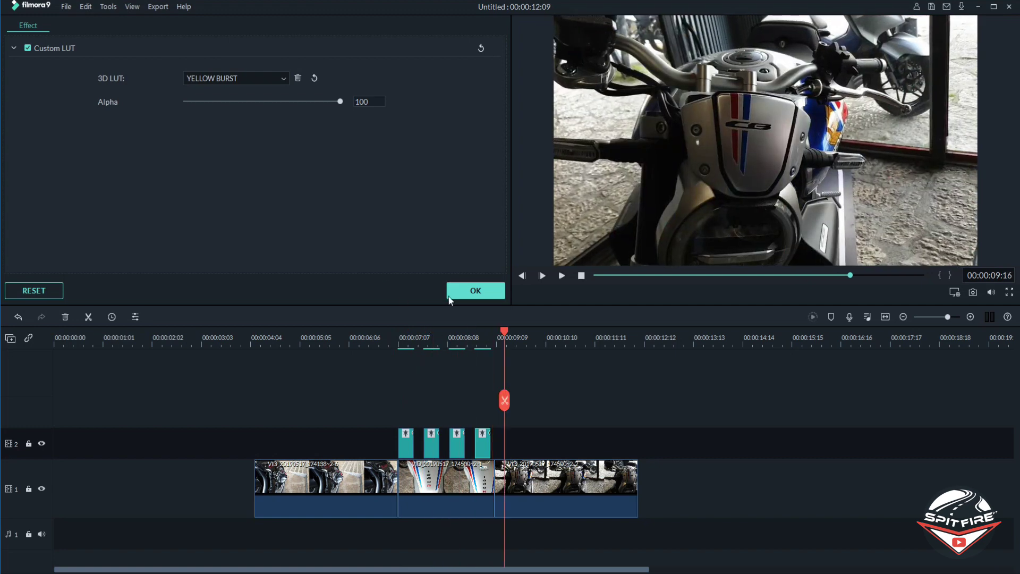
left_click(465, 287)
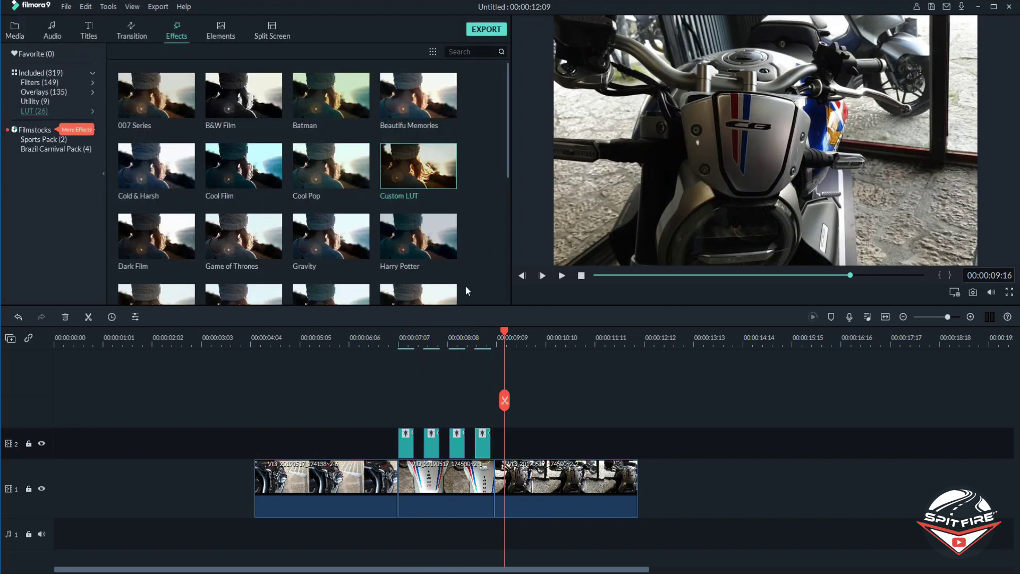